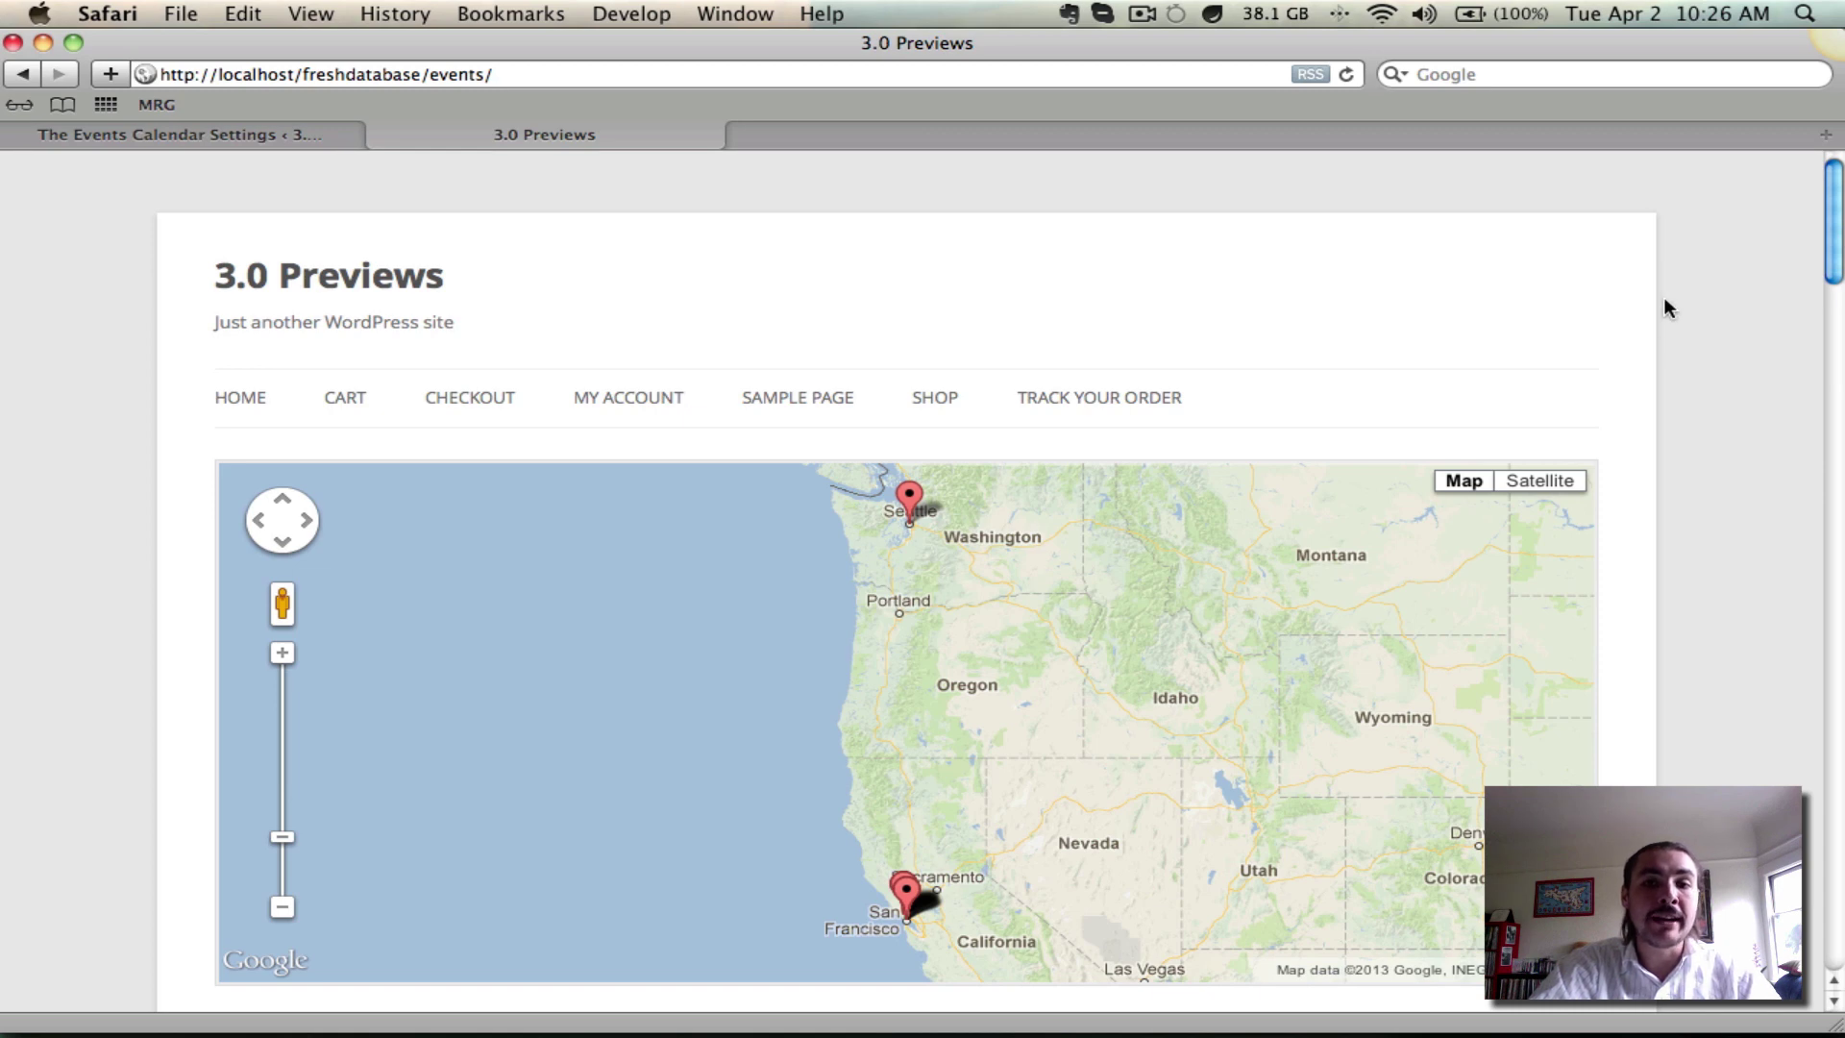
- Scroll through the Map view to review the event pins and listed events
scroll(1669, 308, "down", 1)
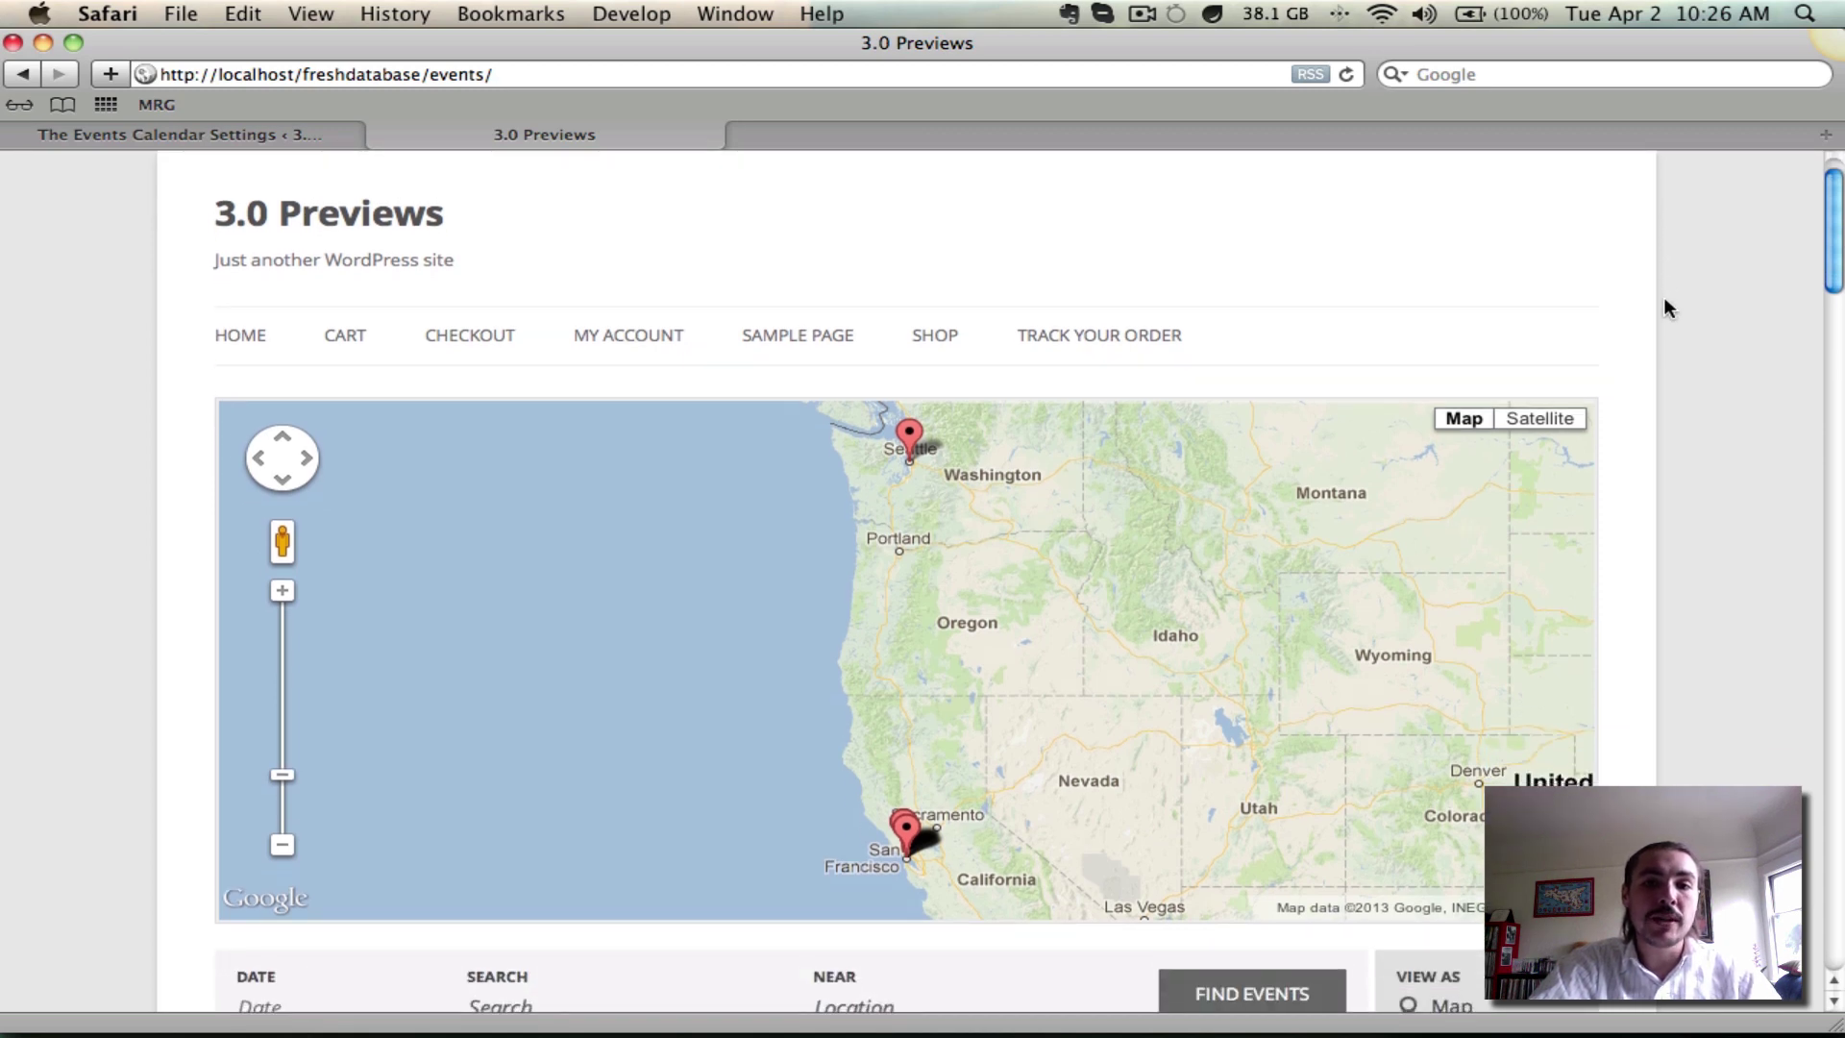
scroll(1669, 307, "down", 1)
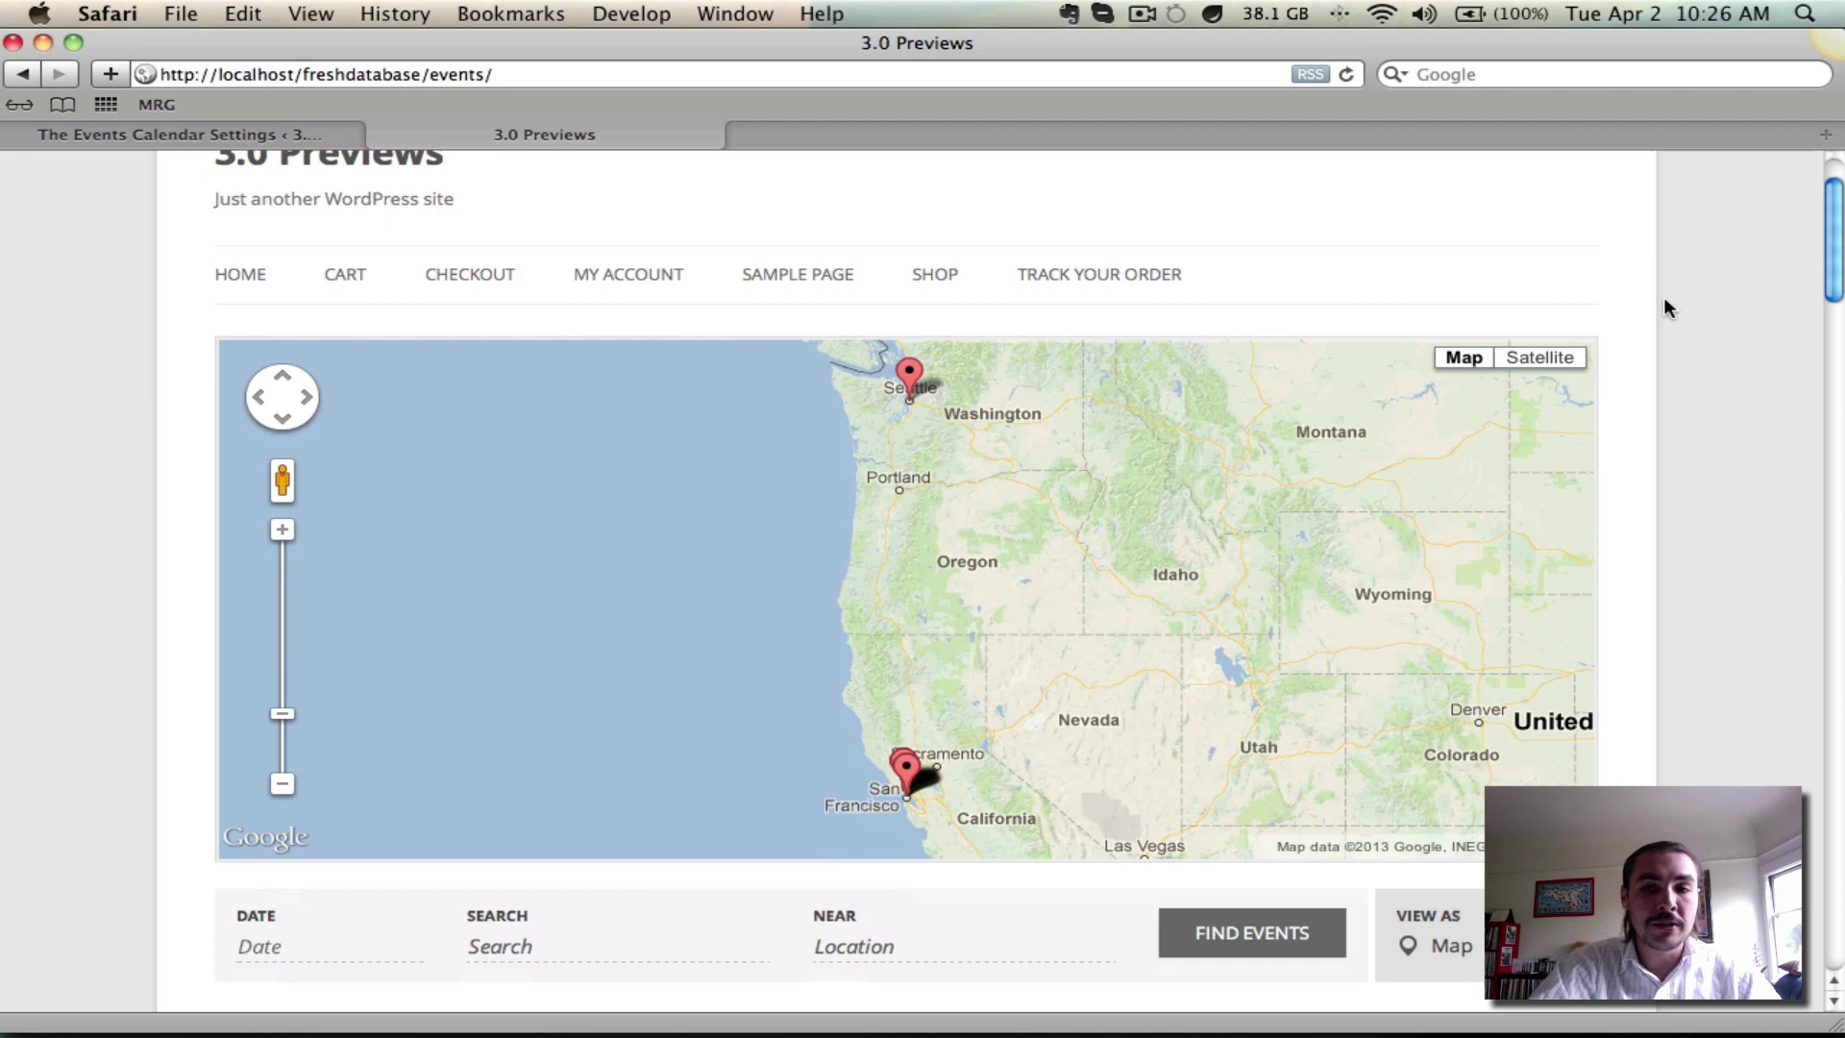
scroll(1668, 307, "down", 2)
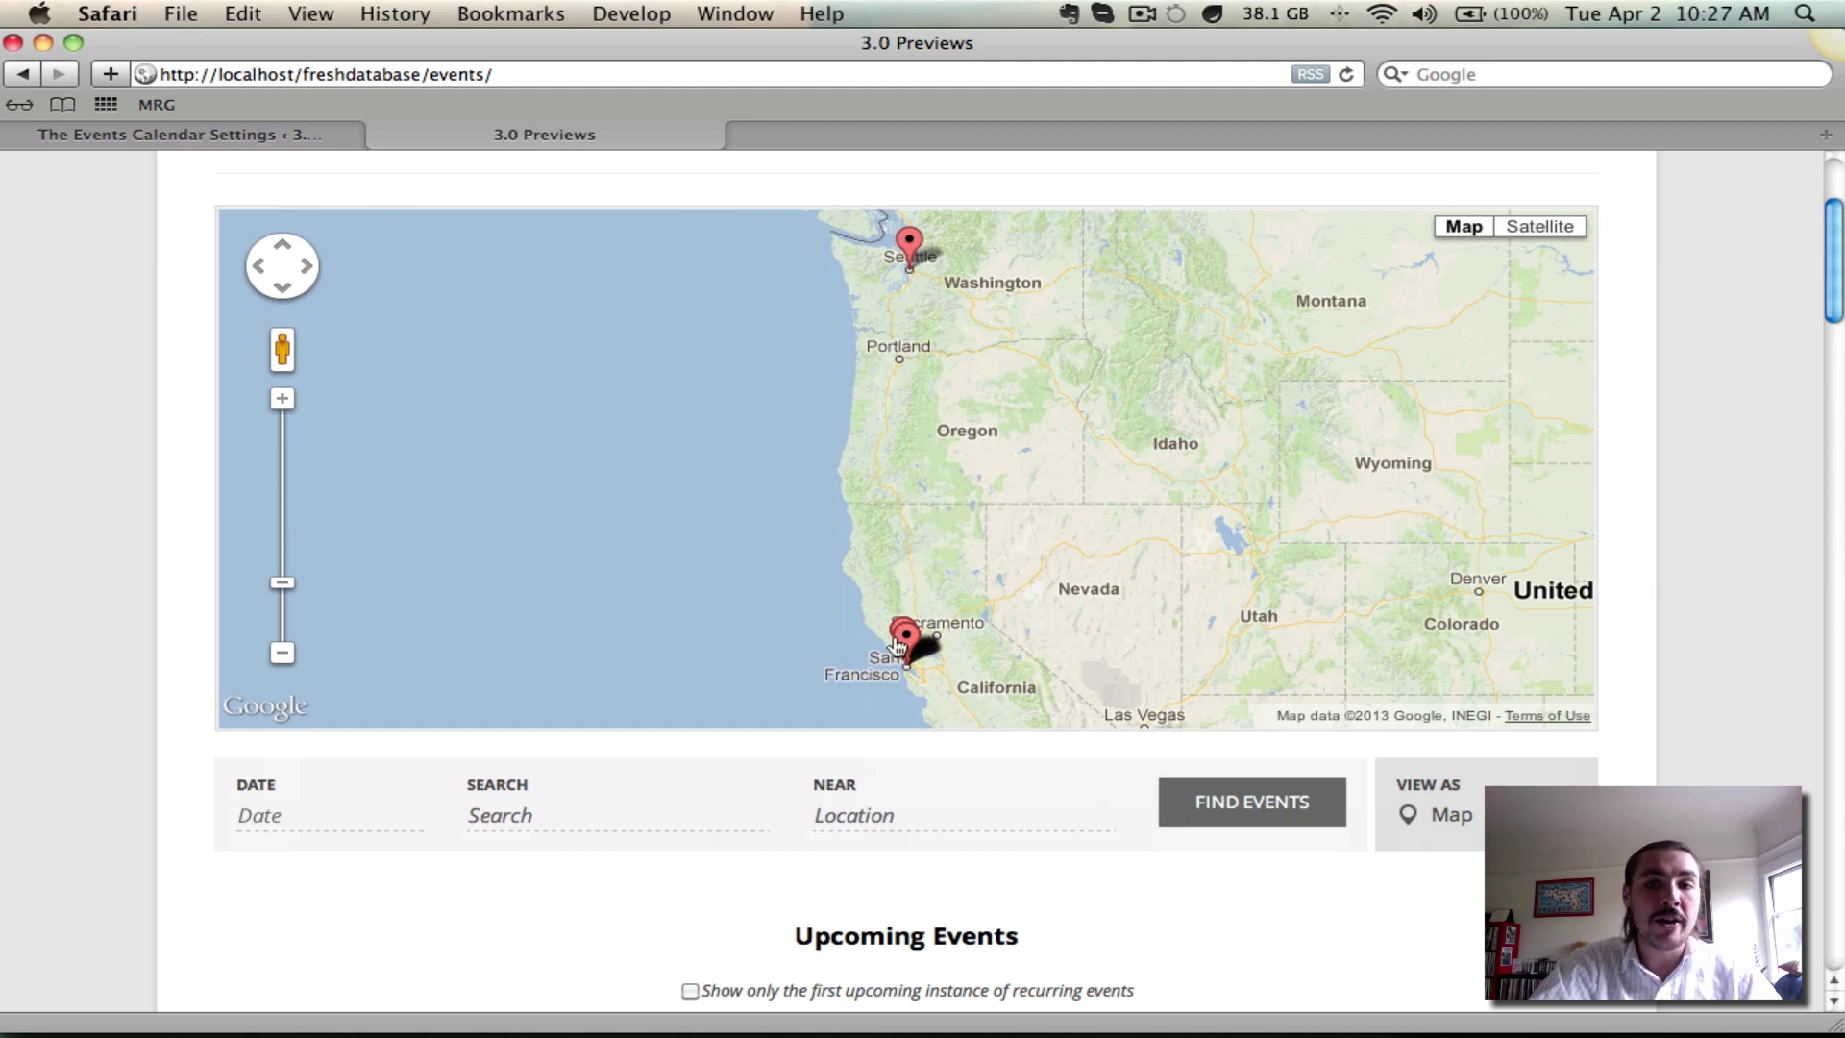
mouse_move(897, 645)
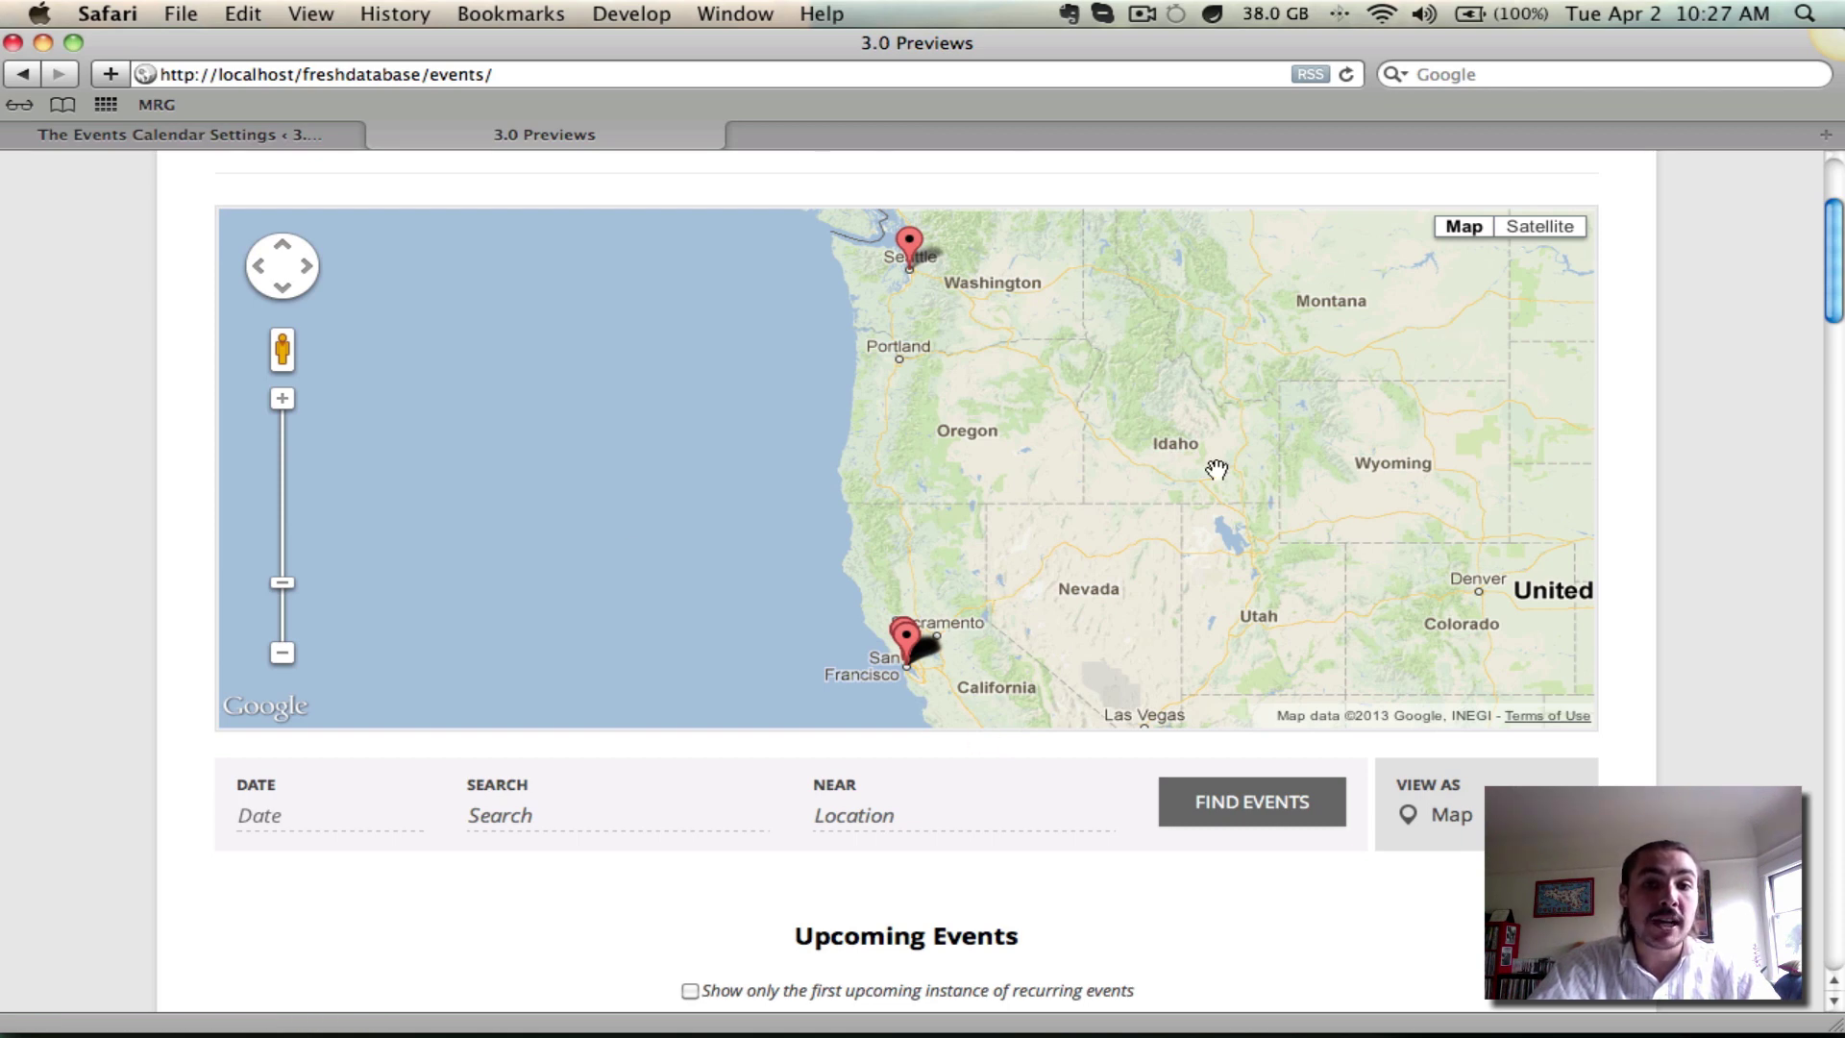
scroll(1757, 402, "down", 2)
scroll(1757, 413, "down", 1)
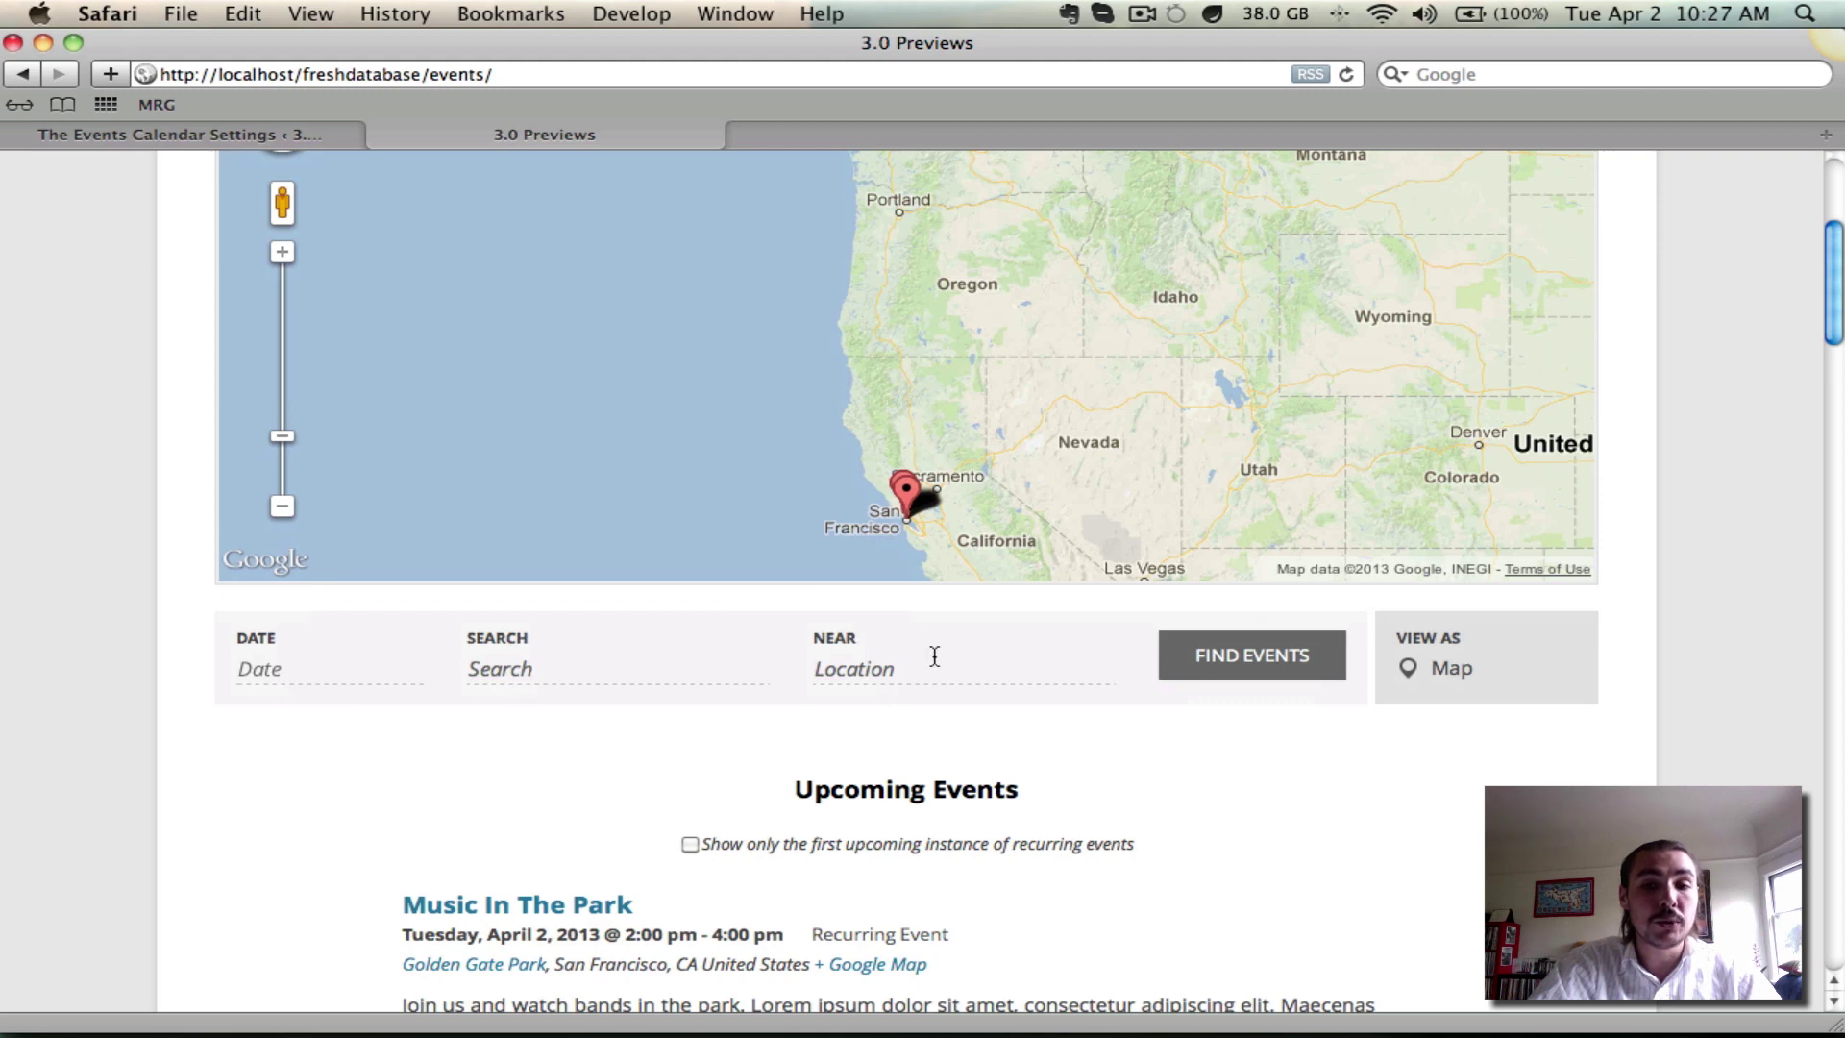
- Check the other view options, keep the Map view, and review the event list
left_click(1588, 656)
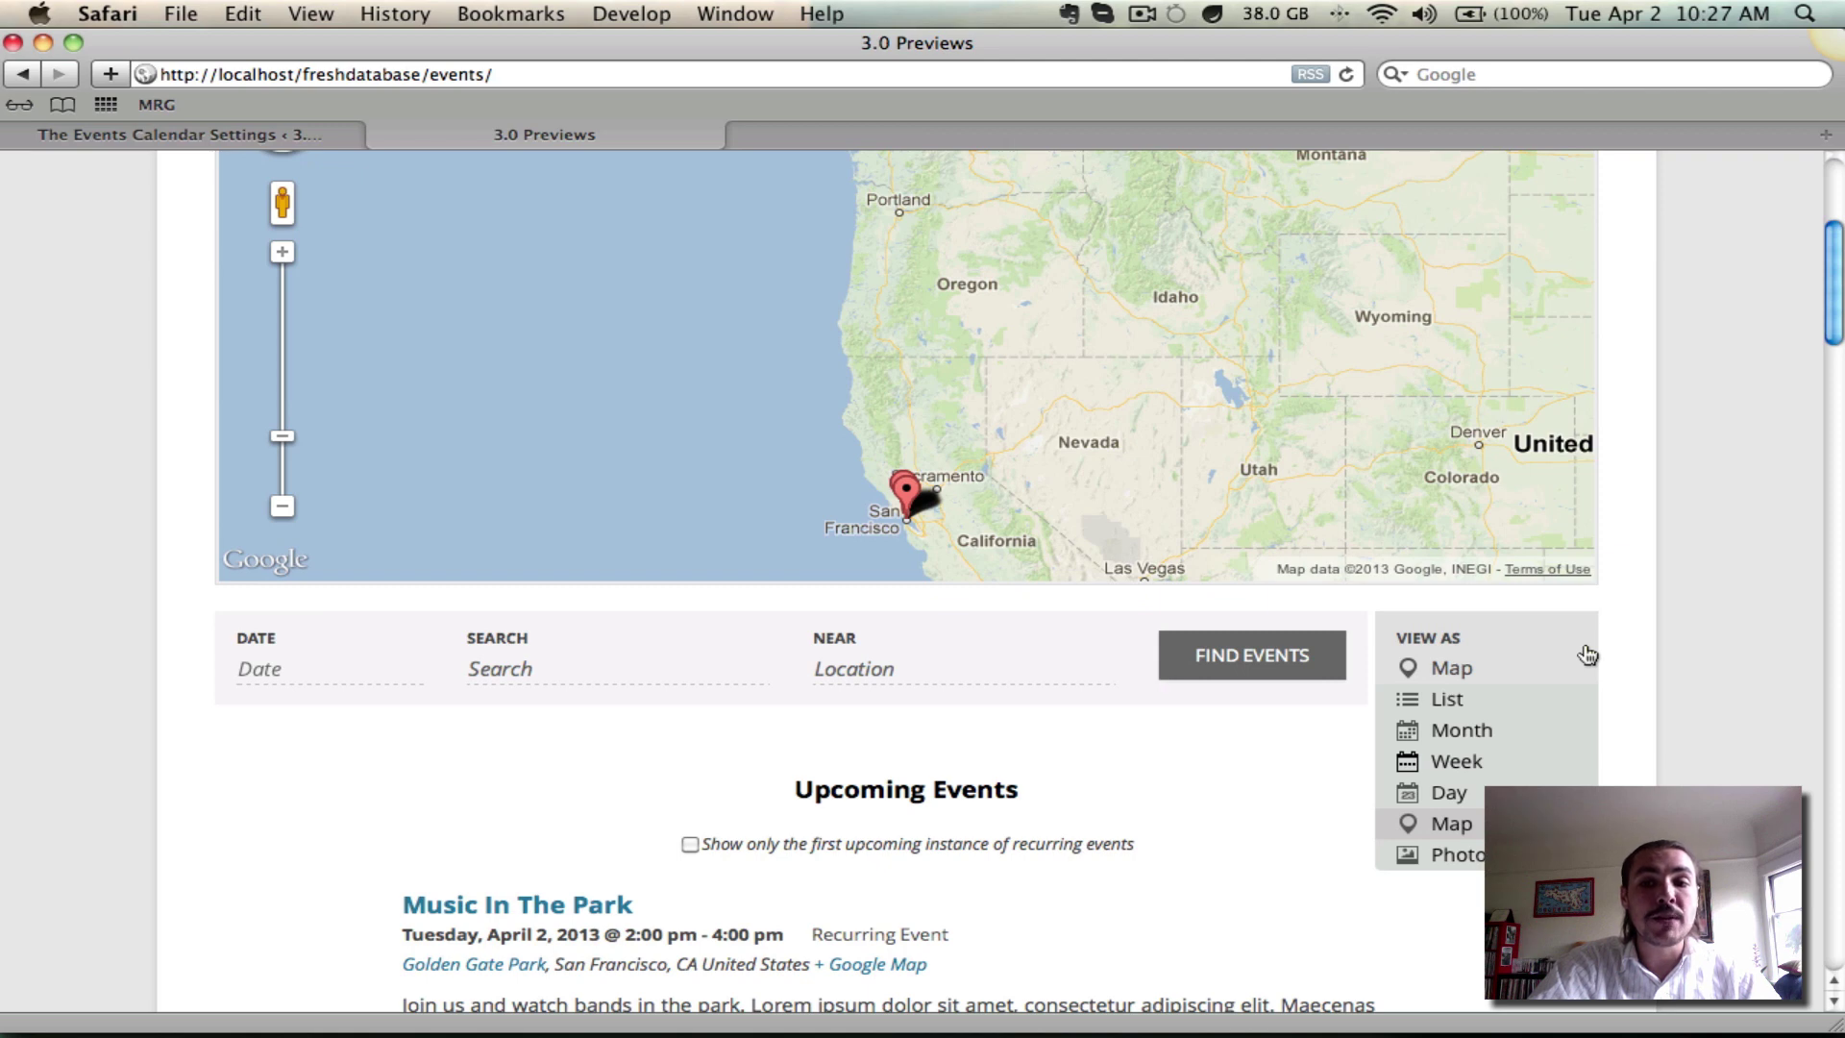
left_click(1657, 626)
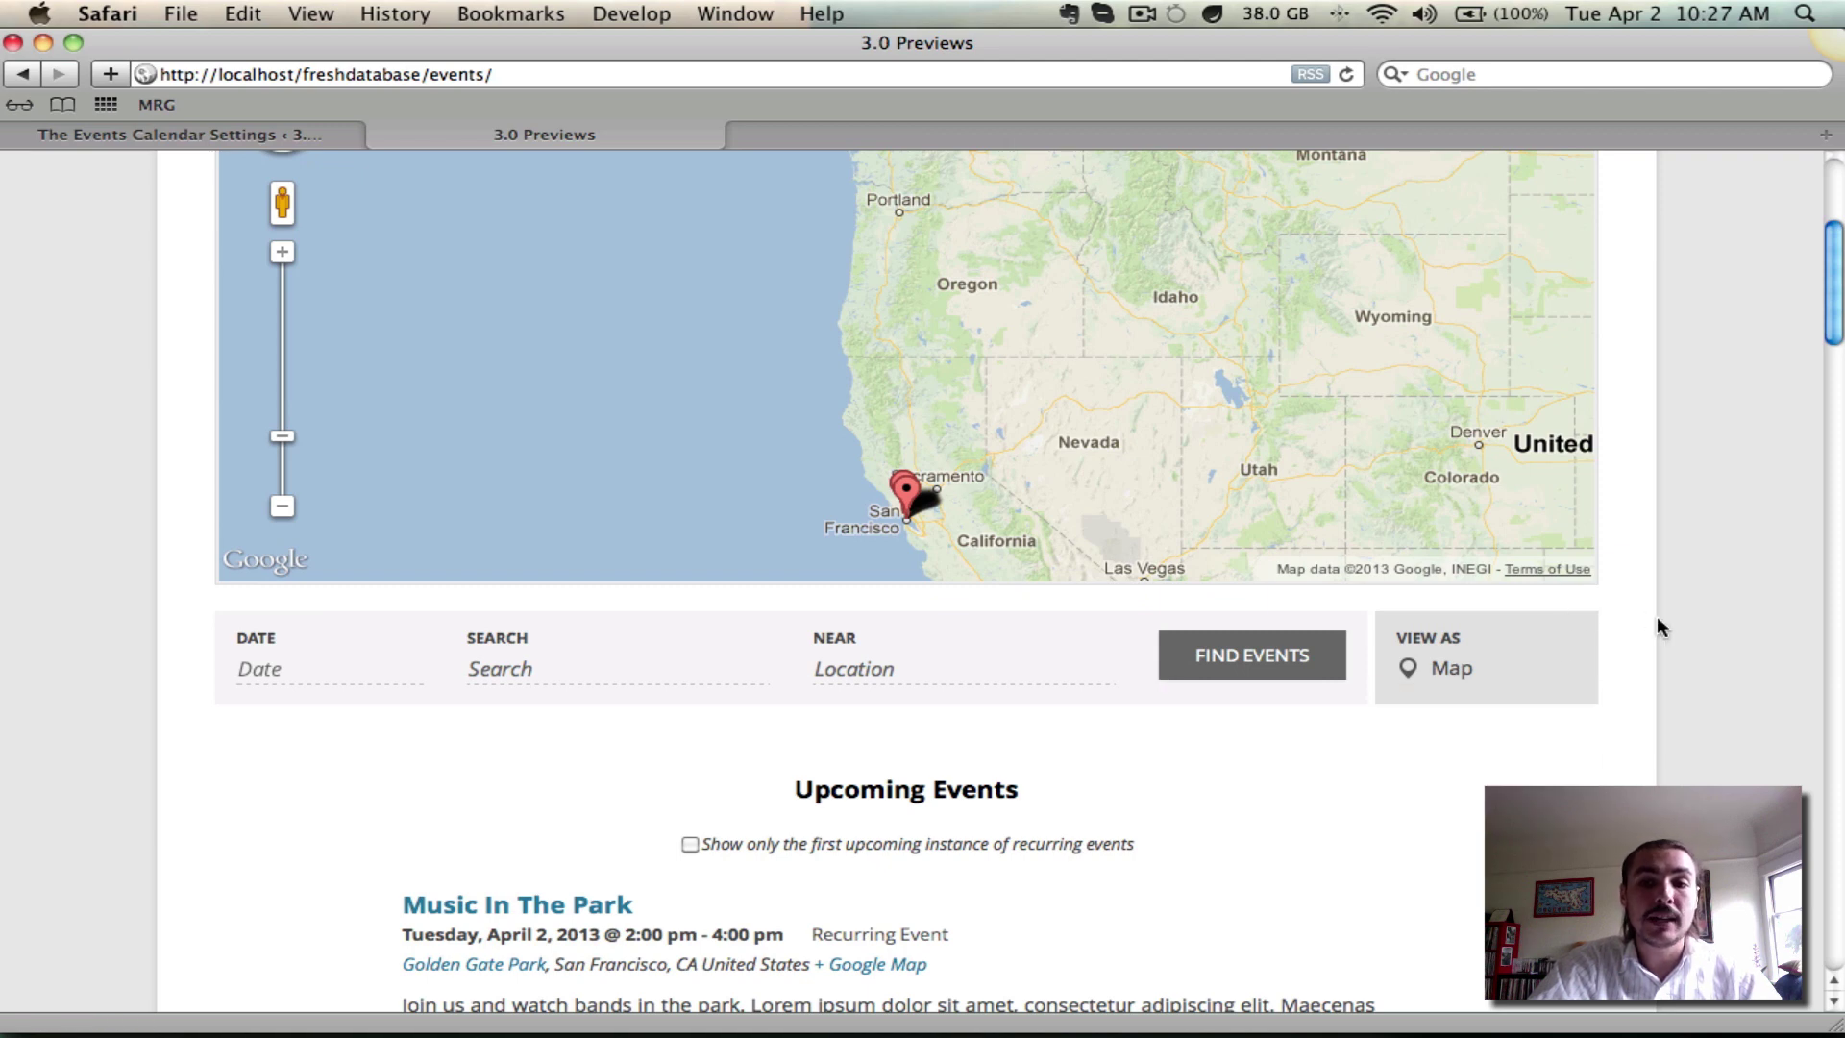
scroll(1657, 627, "down", 4)
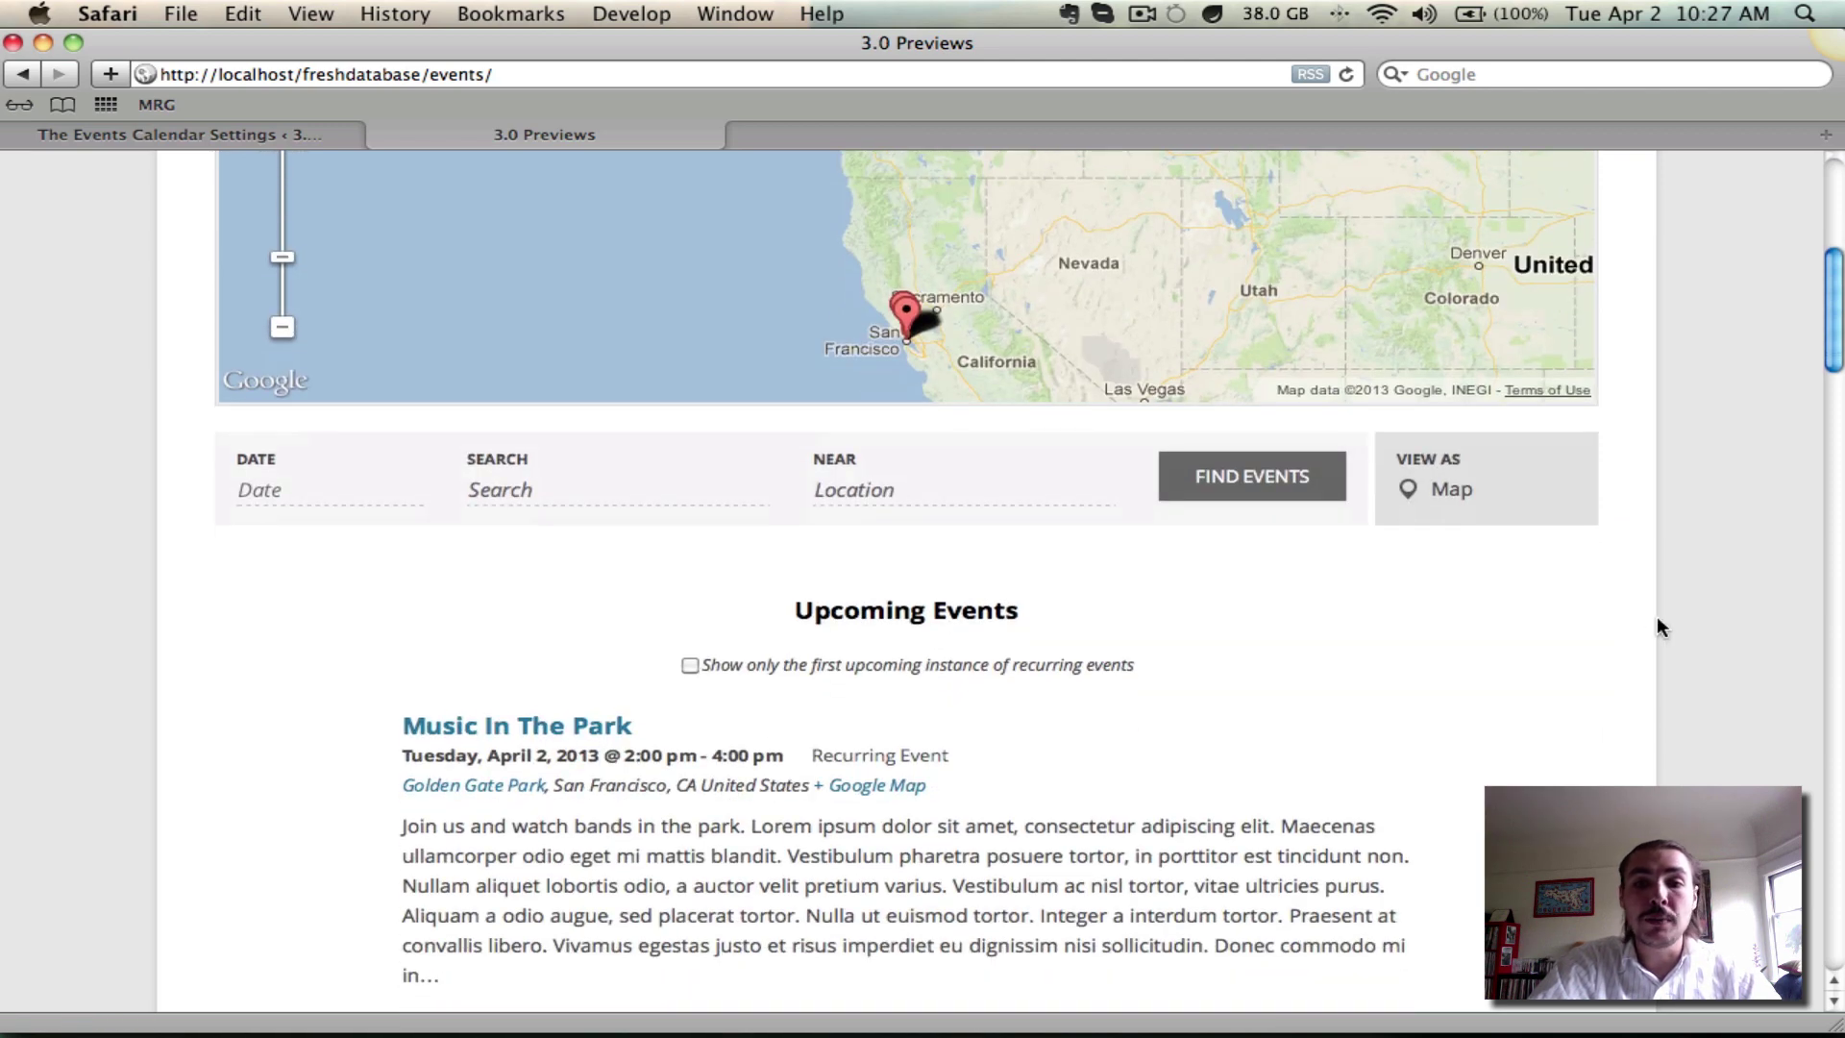
scroll(1657, 625, "down", 5)
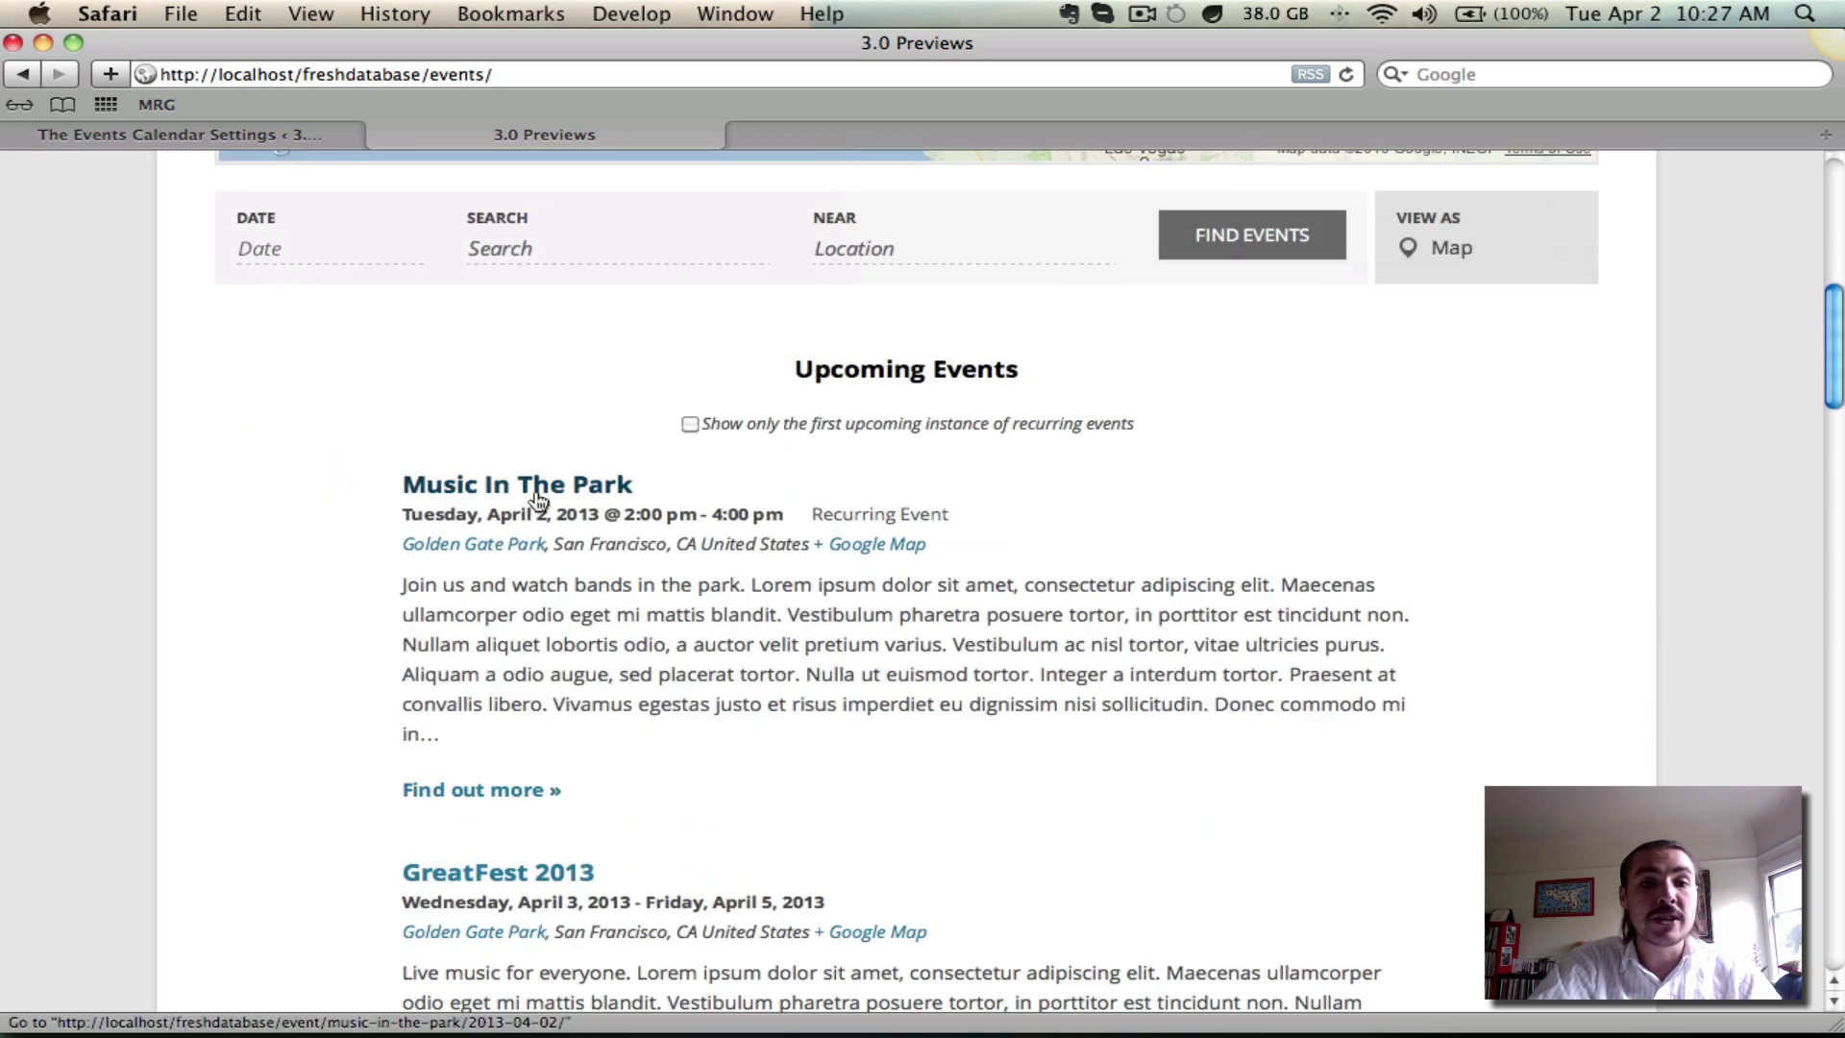
scroll(493, 519, "down", 10)
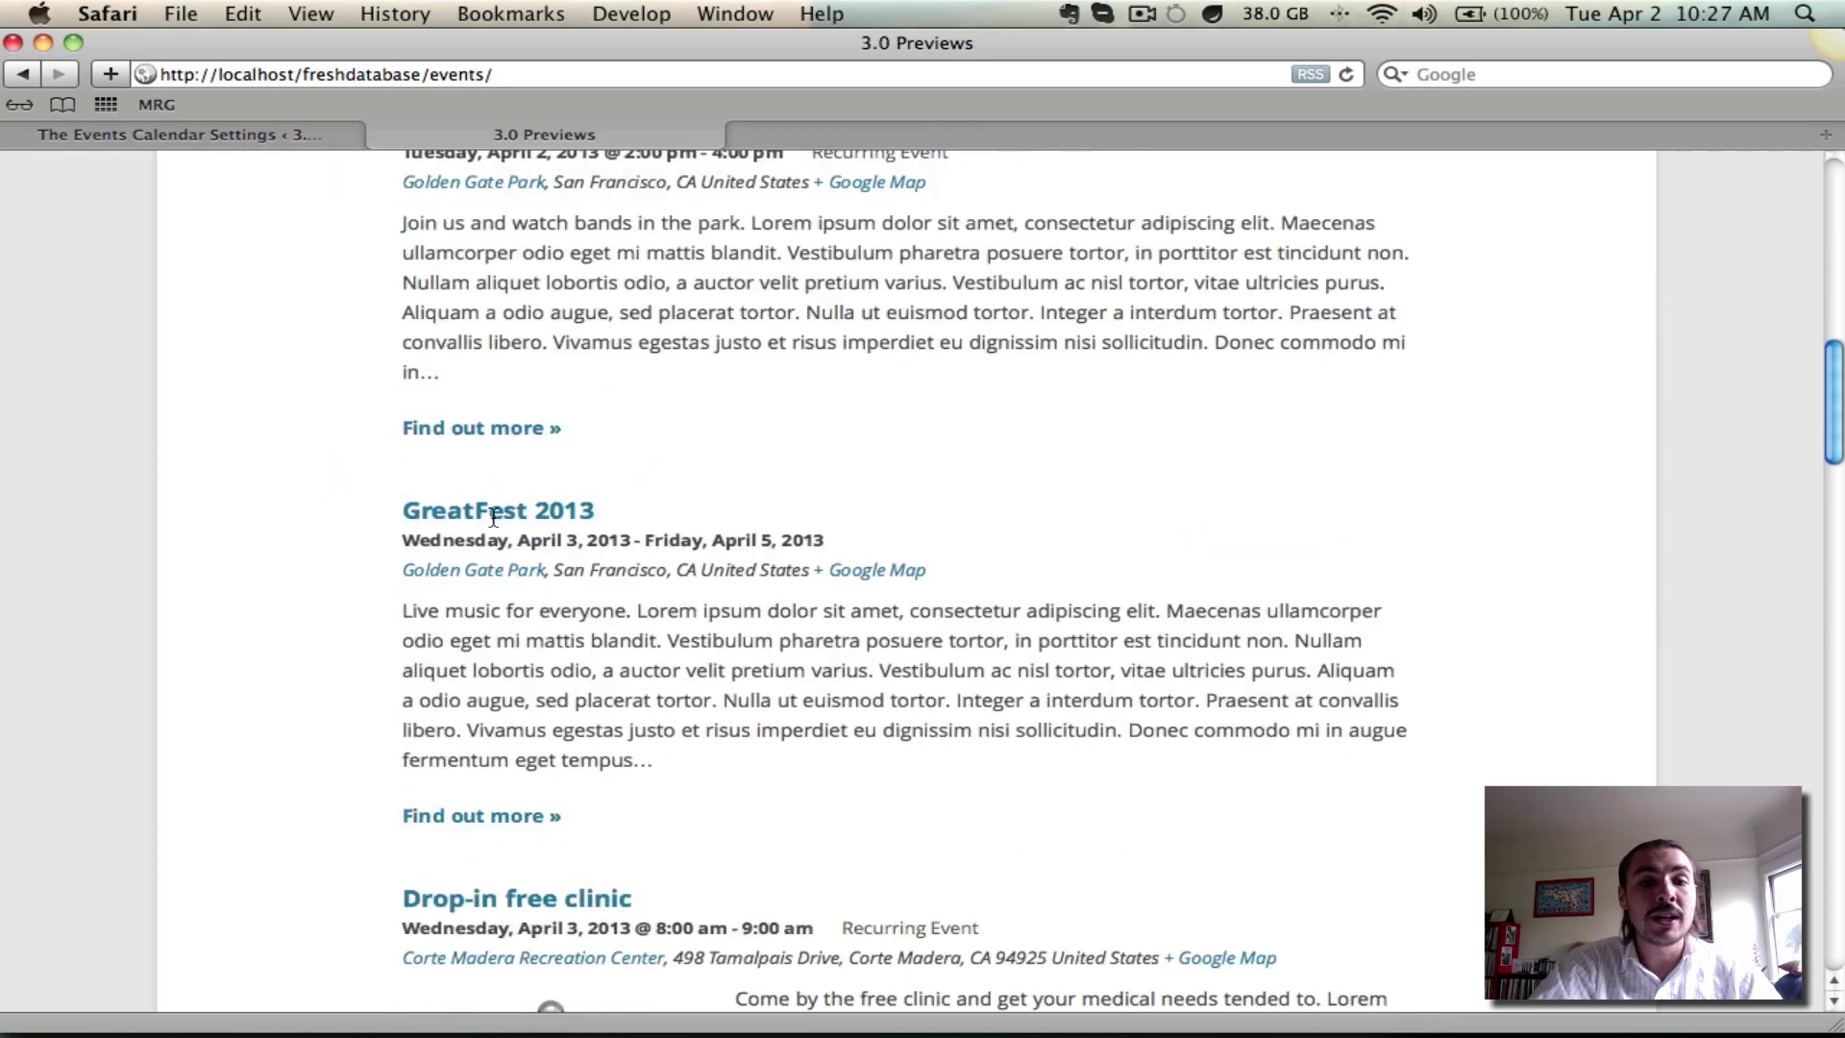
scroll(158, 458, "up", 15)
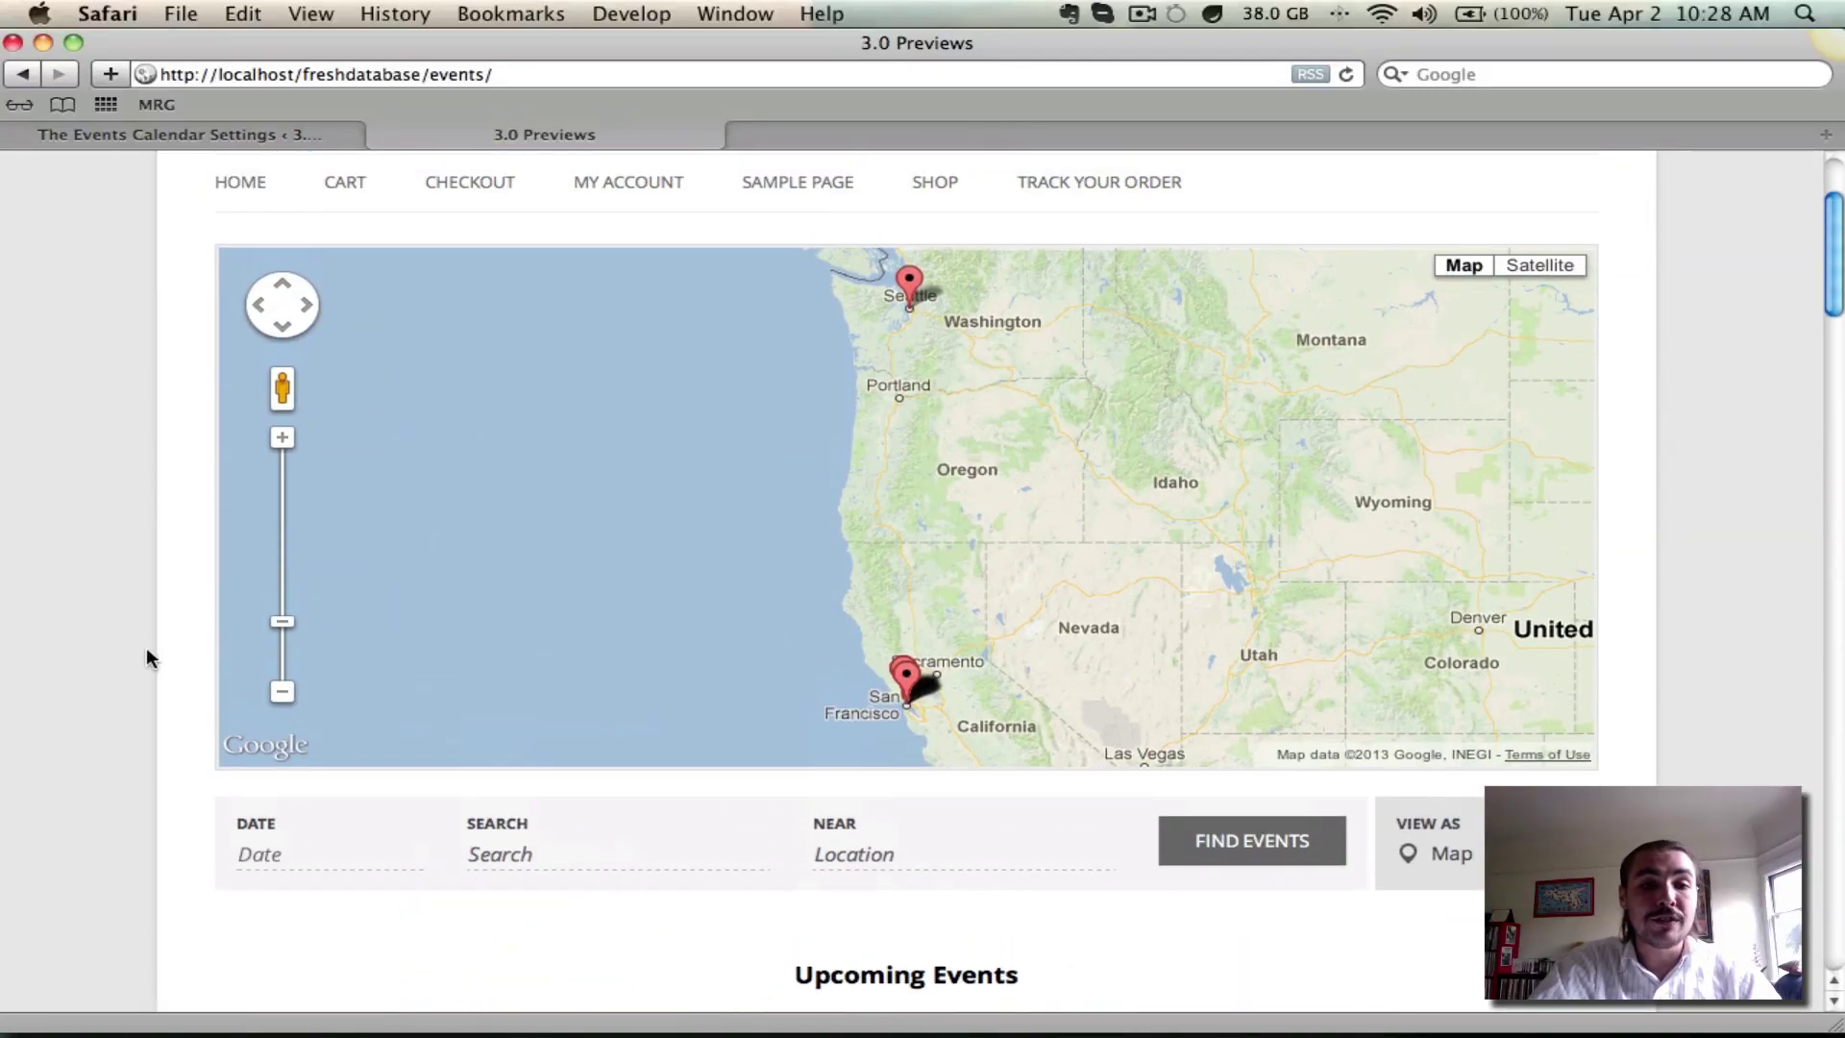
- Filter events to start from April 8, 2013 and review the updated map and list
left_click(290, 850)
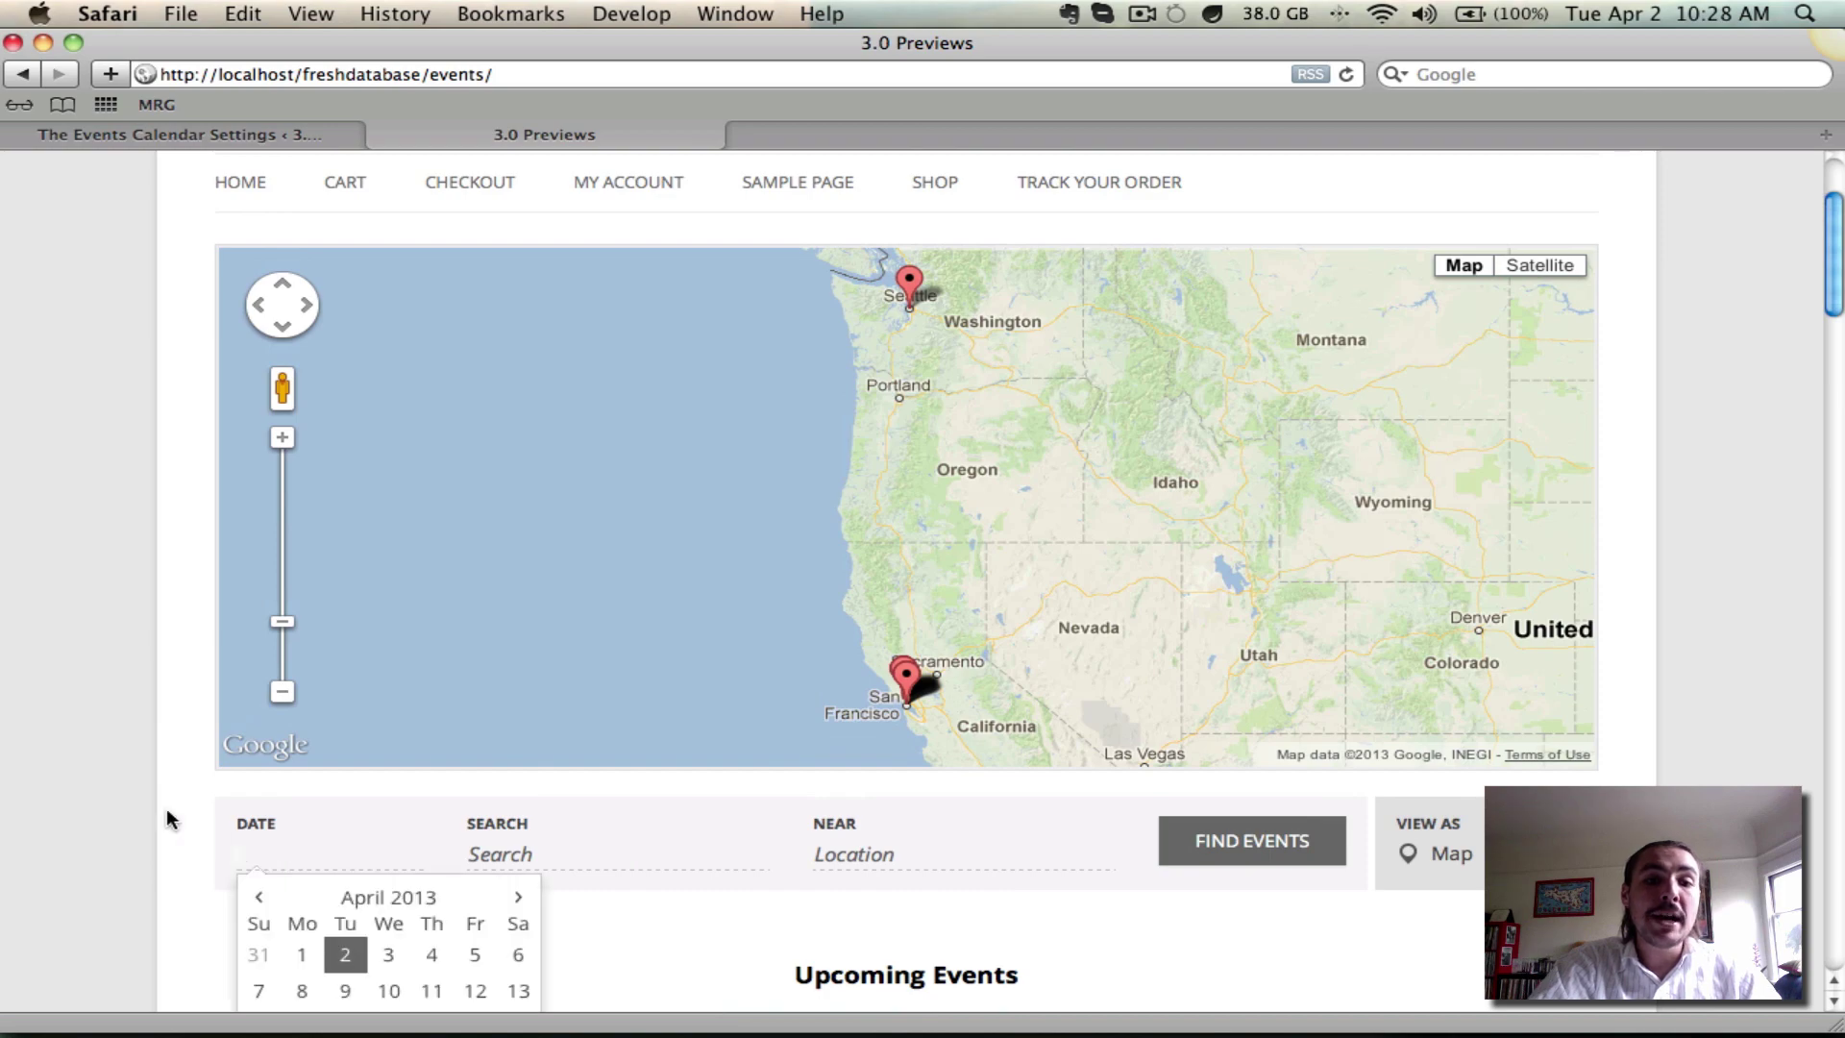
scroll(167, 812, "down", 5)
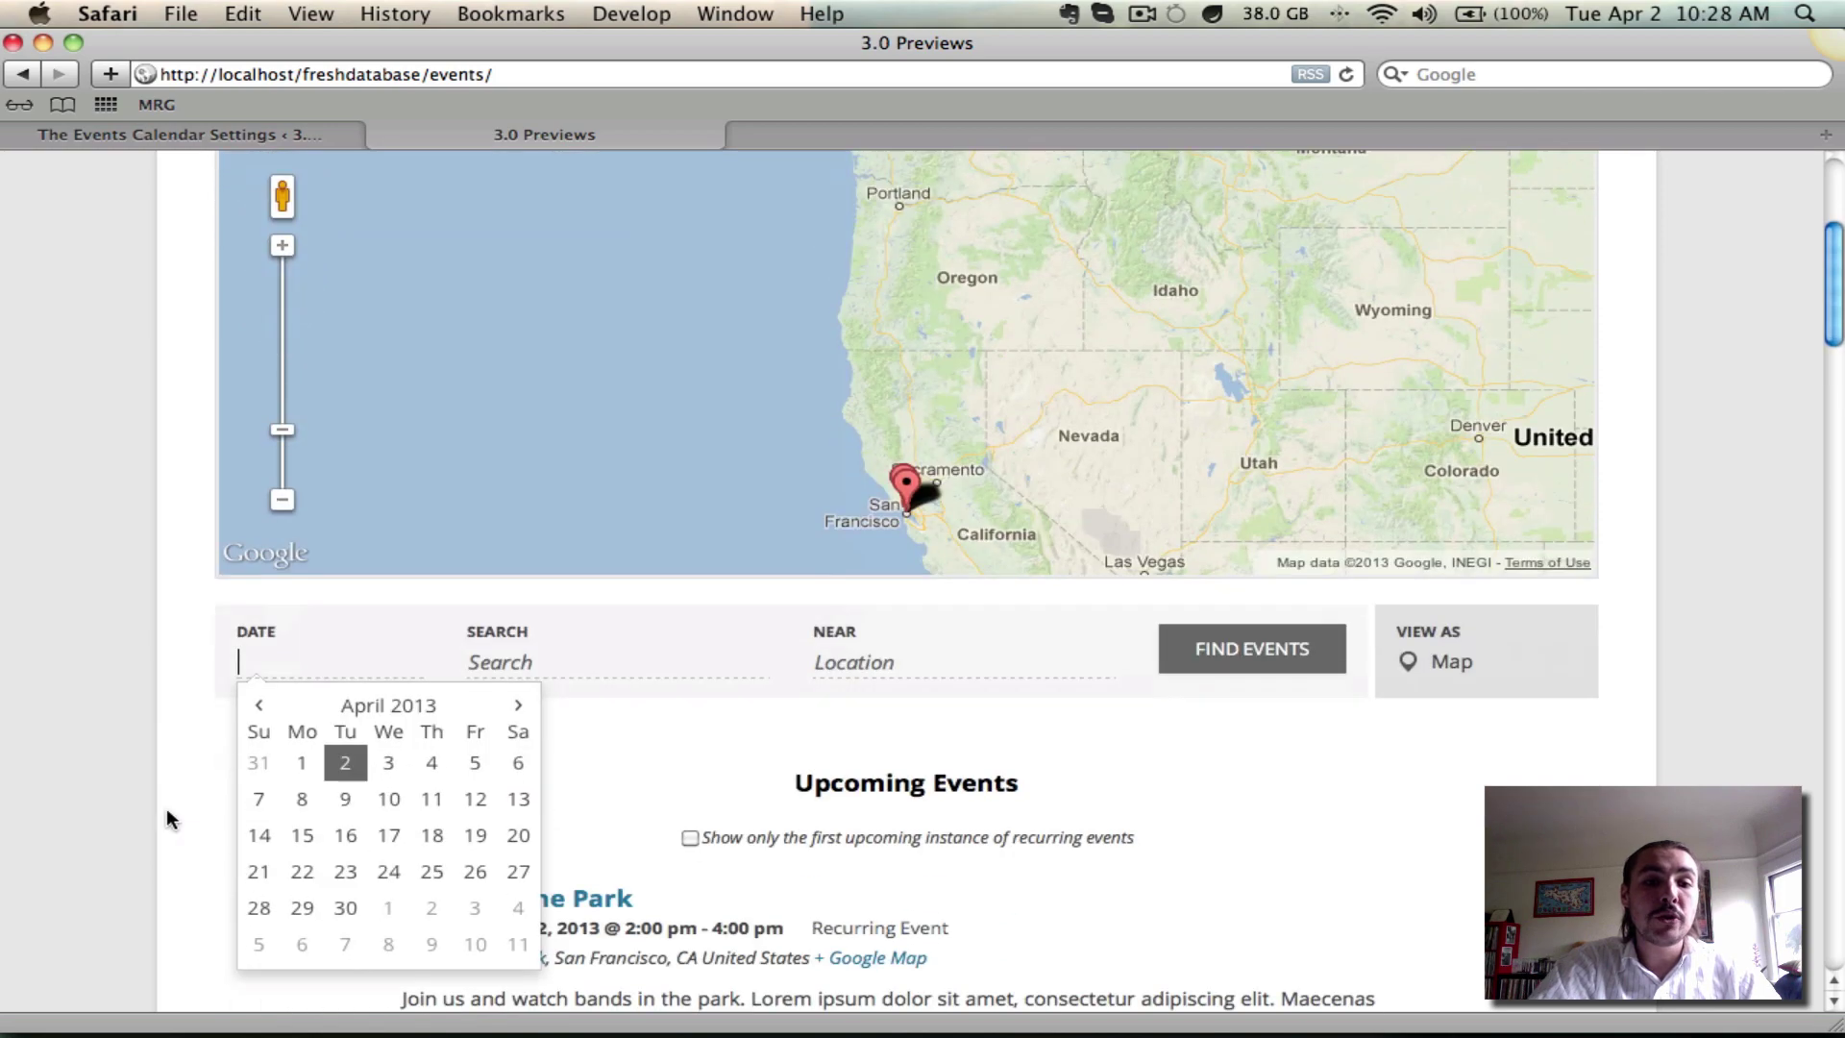
left_click(303, 803)
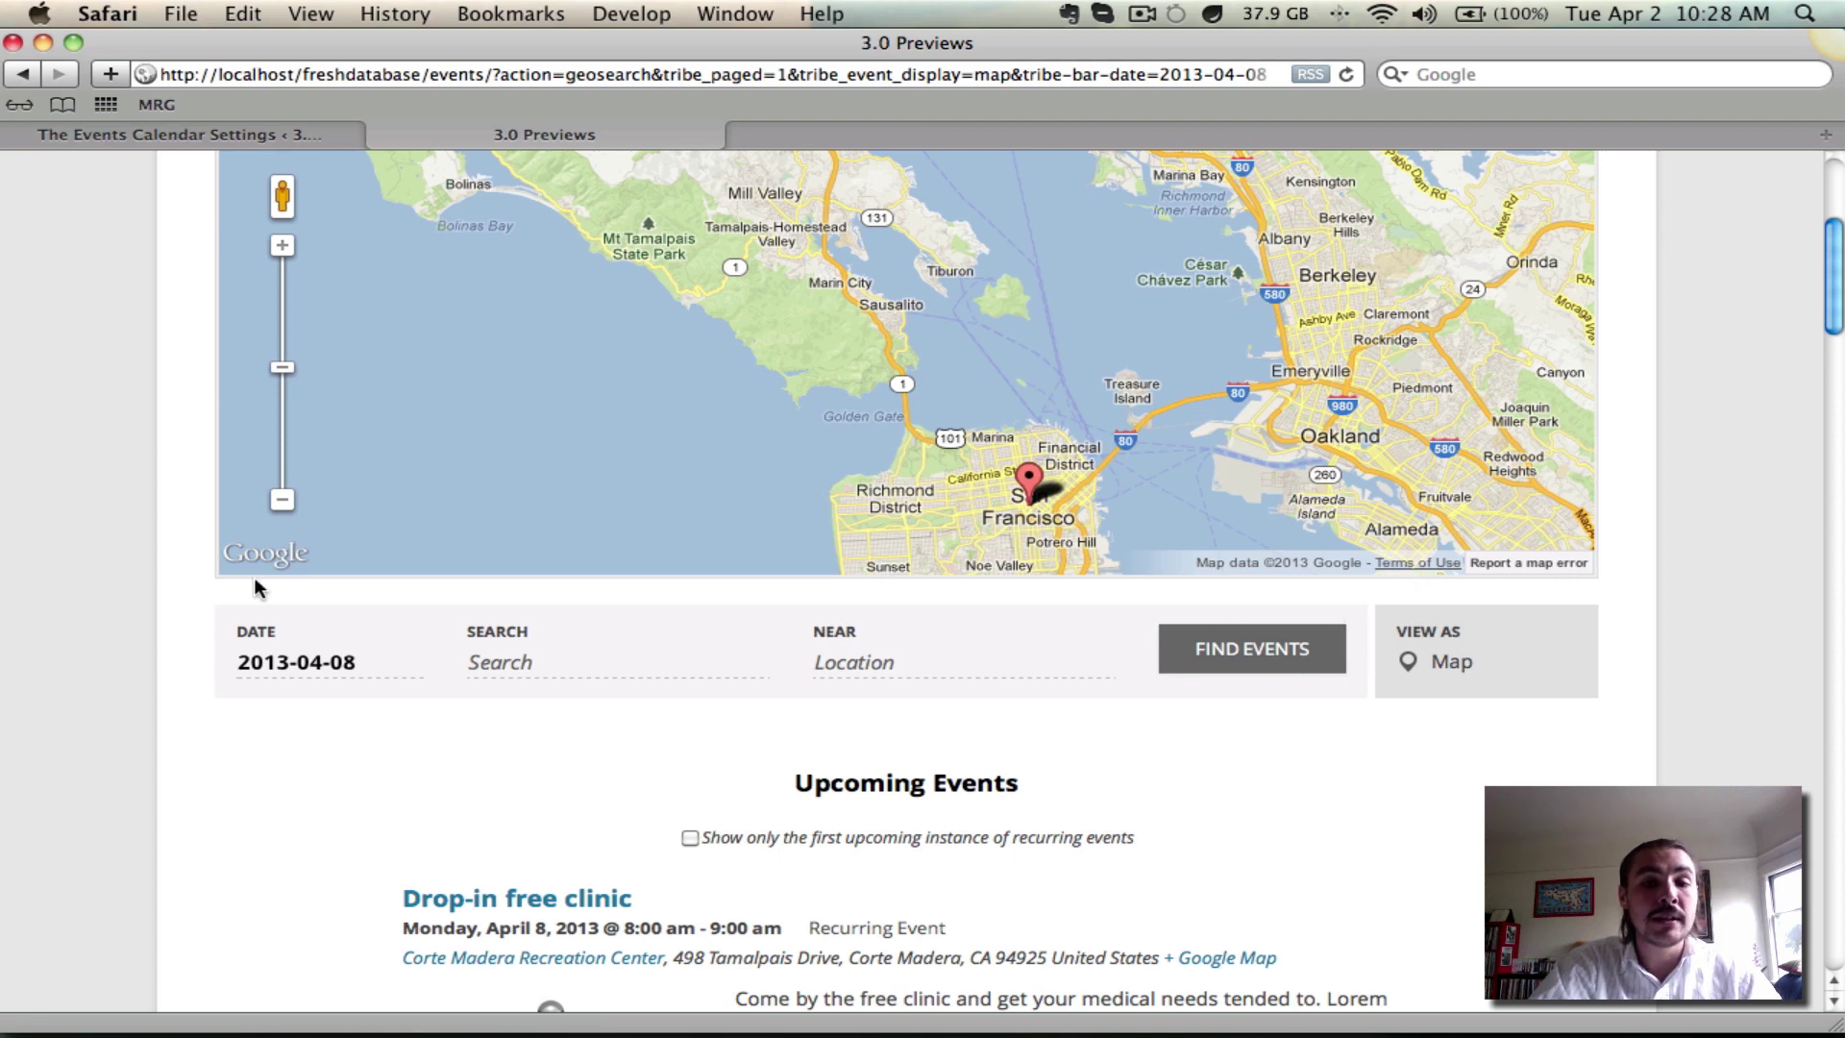
scroll(158, 506, "up", 3)
scroll(158, 506, "up", 1)
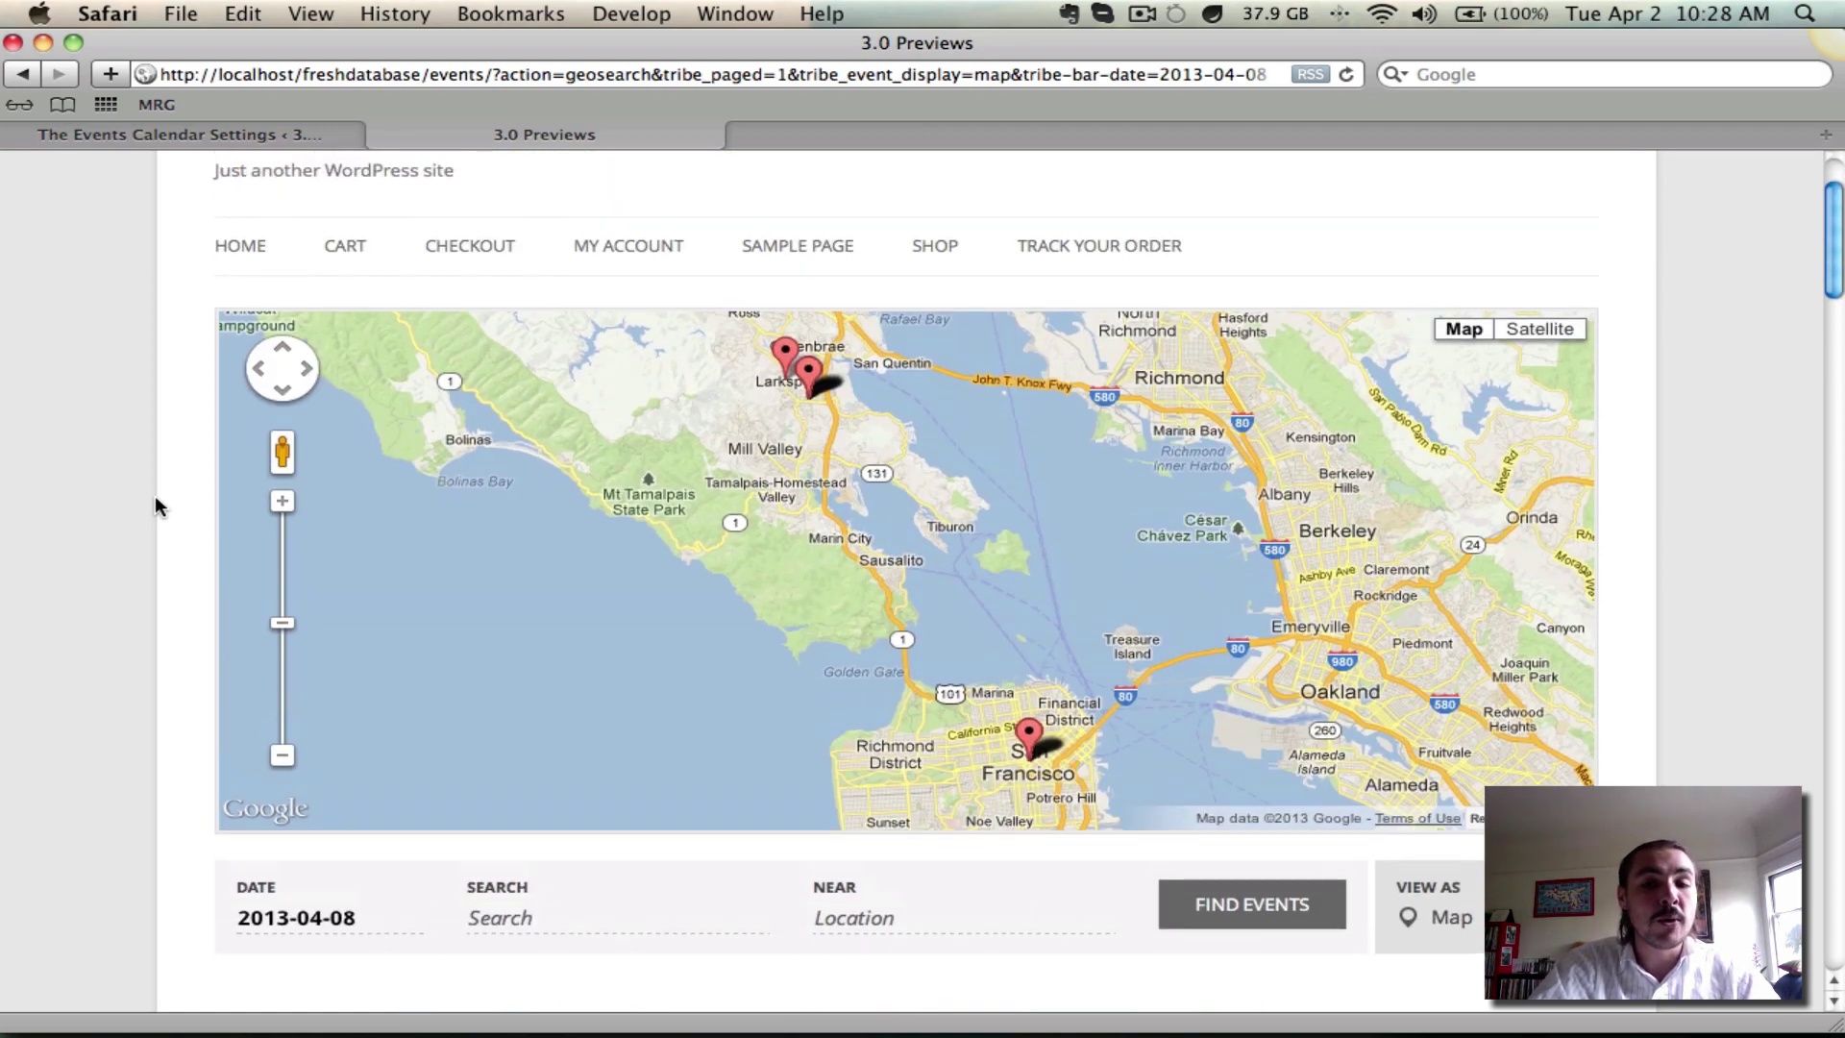
scroll(91, 515, "down", 3)
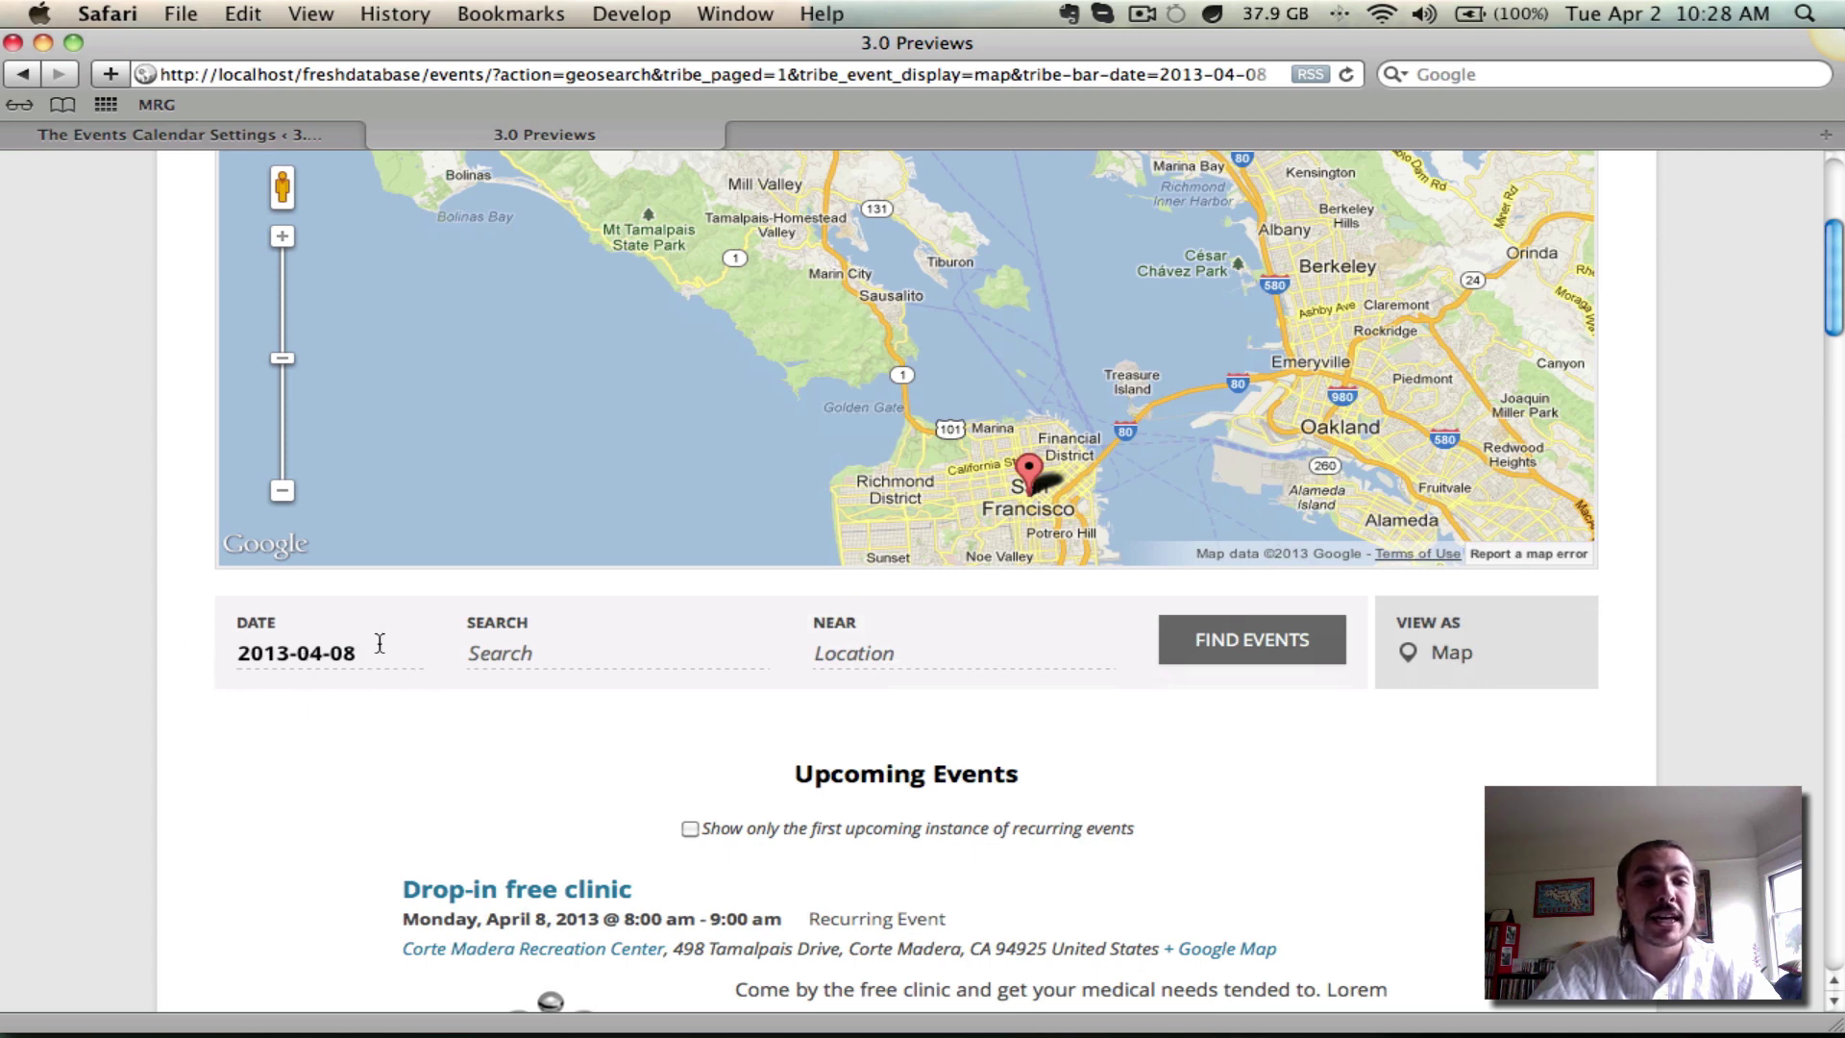
scroll(102, 535, "up", 5)
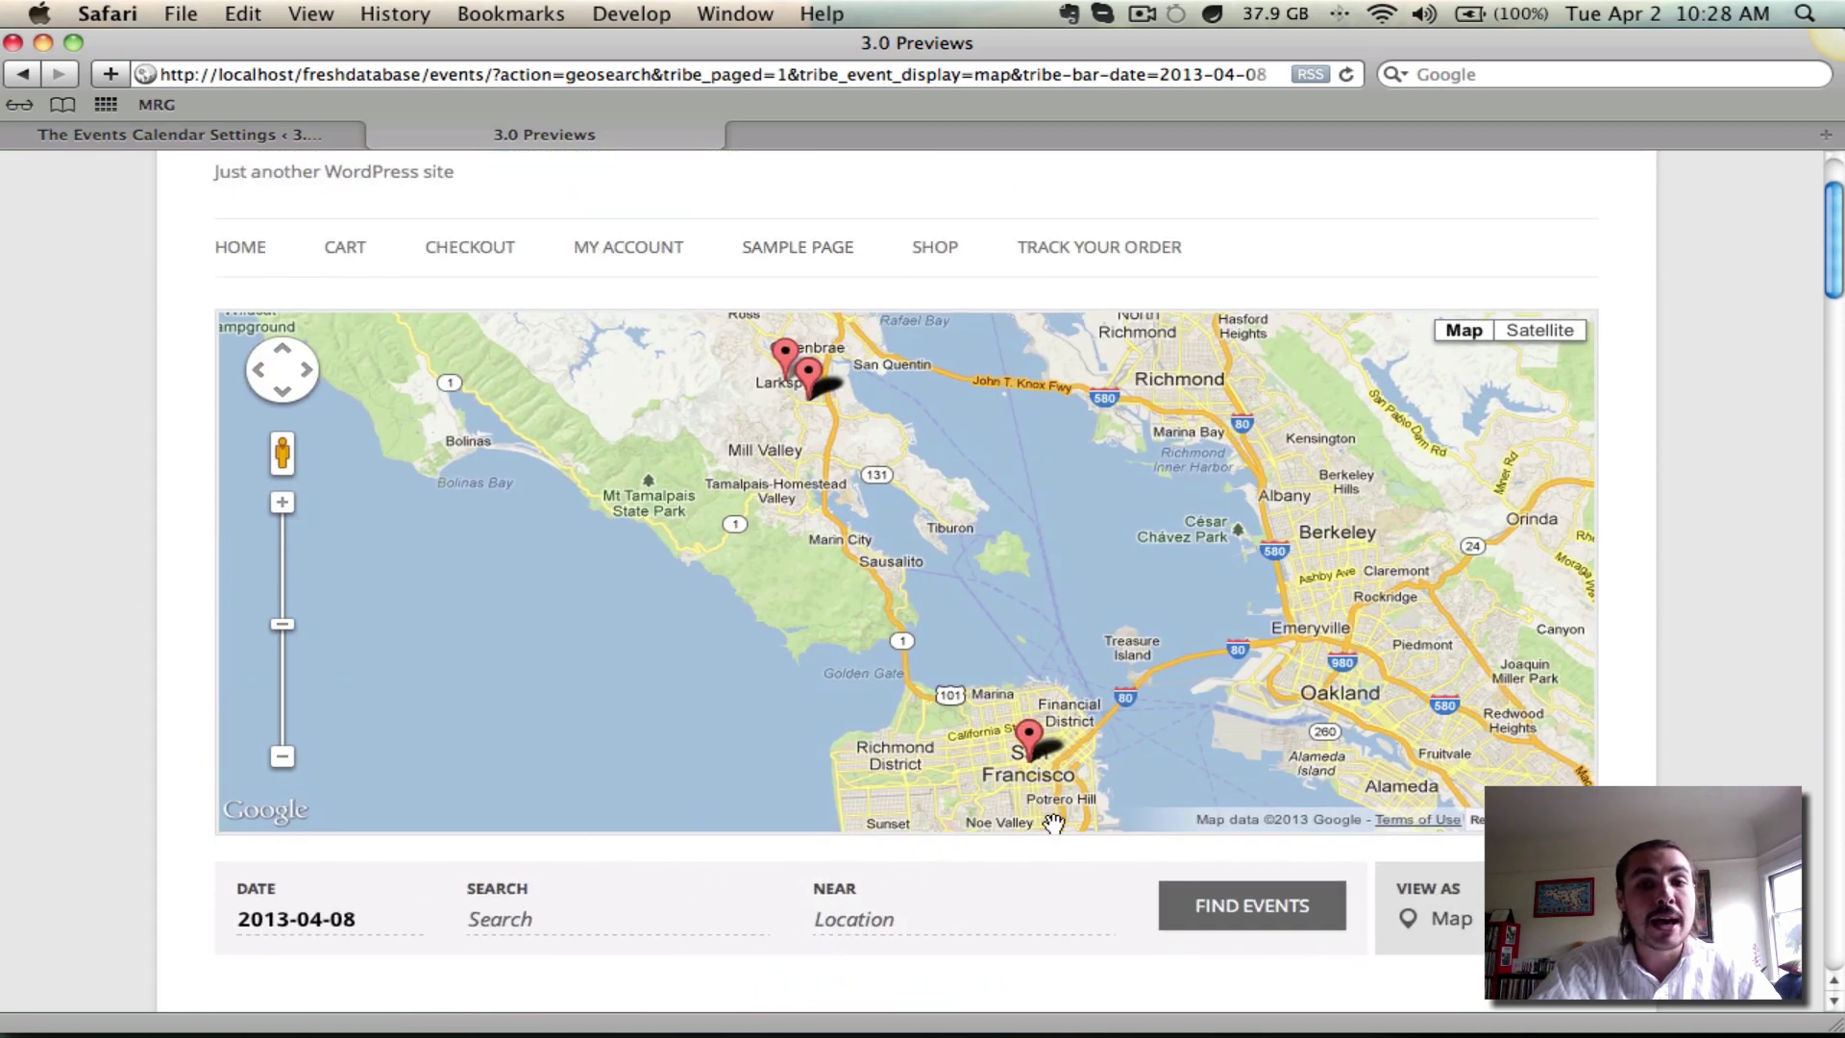
- Change the date filter to April 2, 2013
left_click(331, 917)
scroll(331, 917, "down", 3)
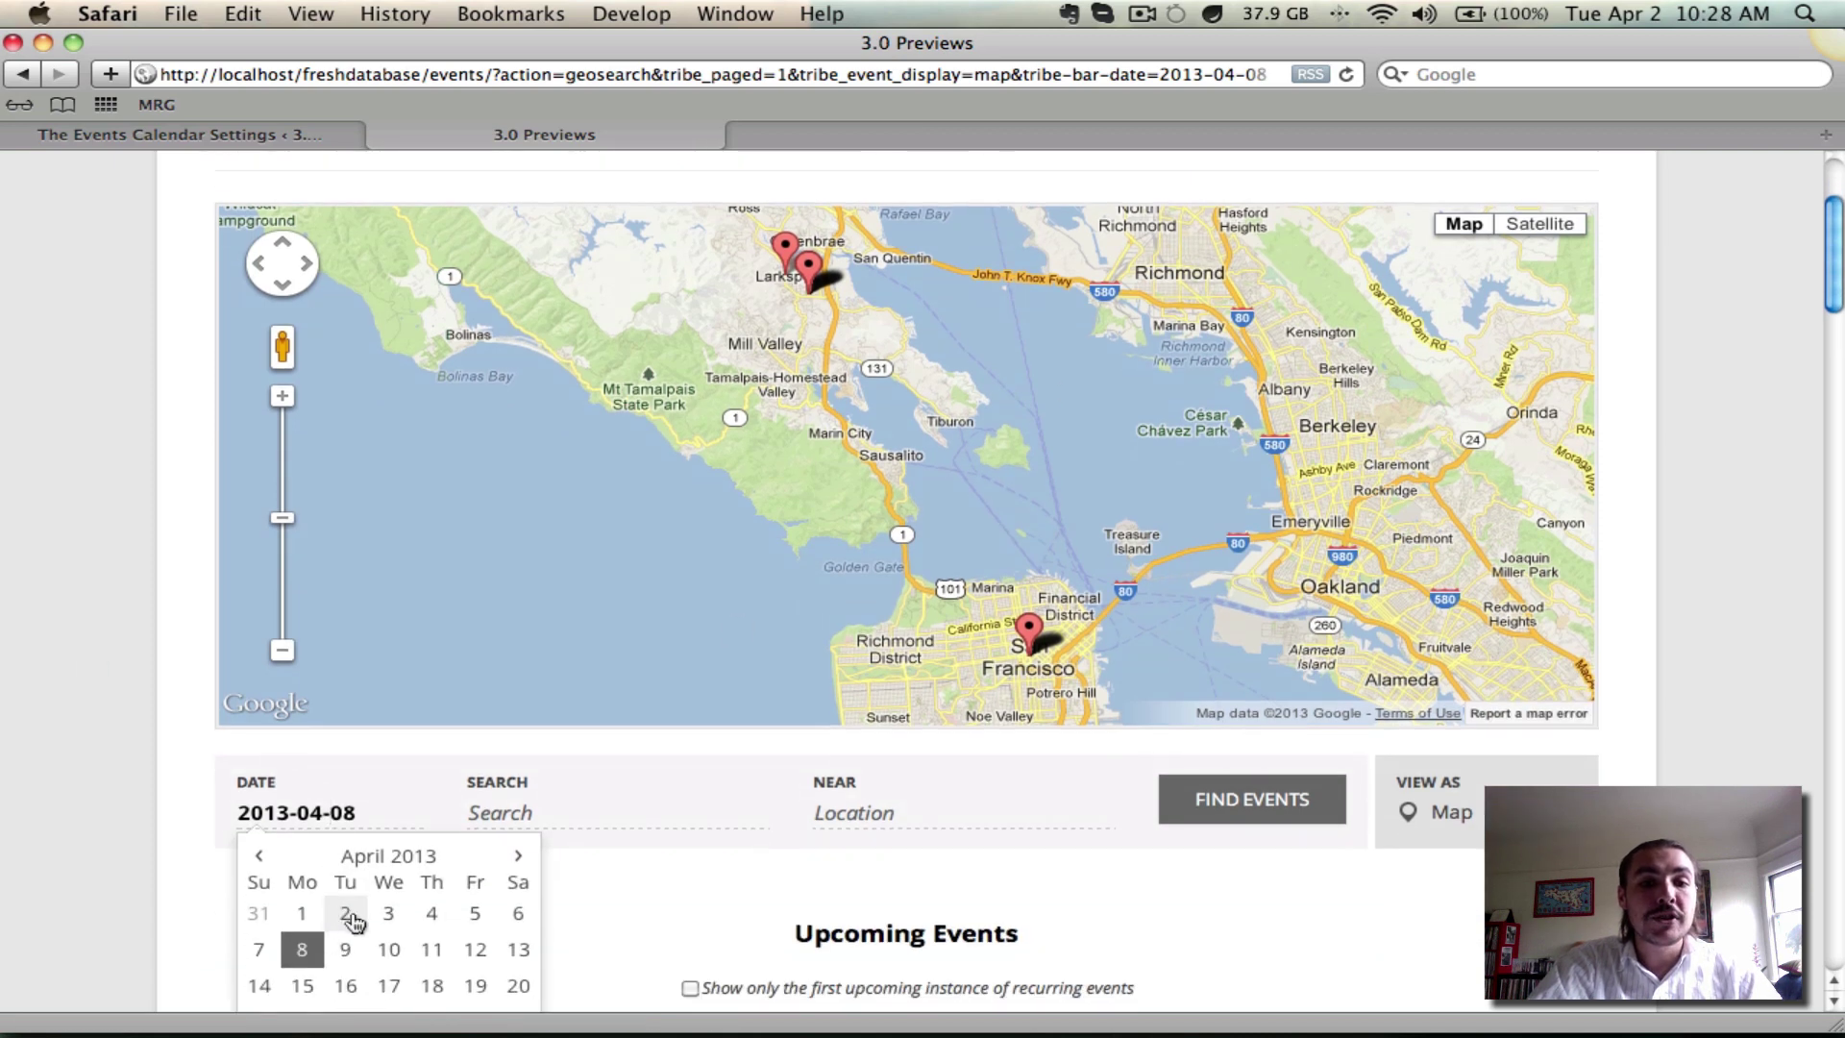
left_click(351, 918)
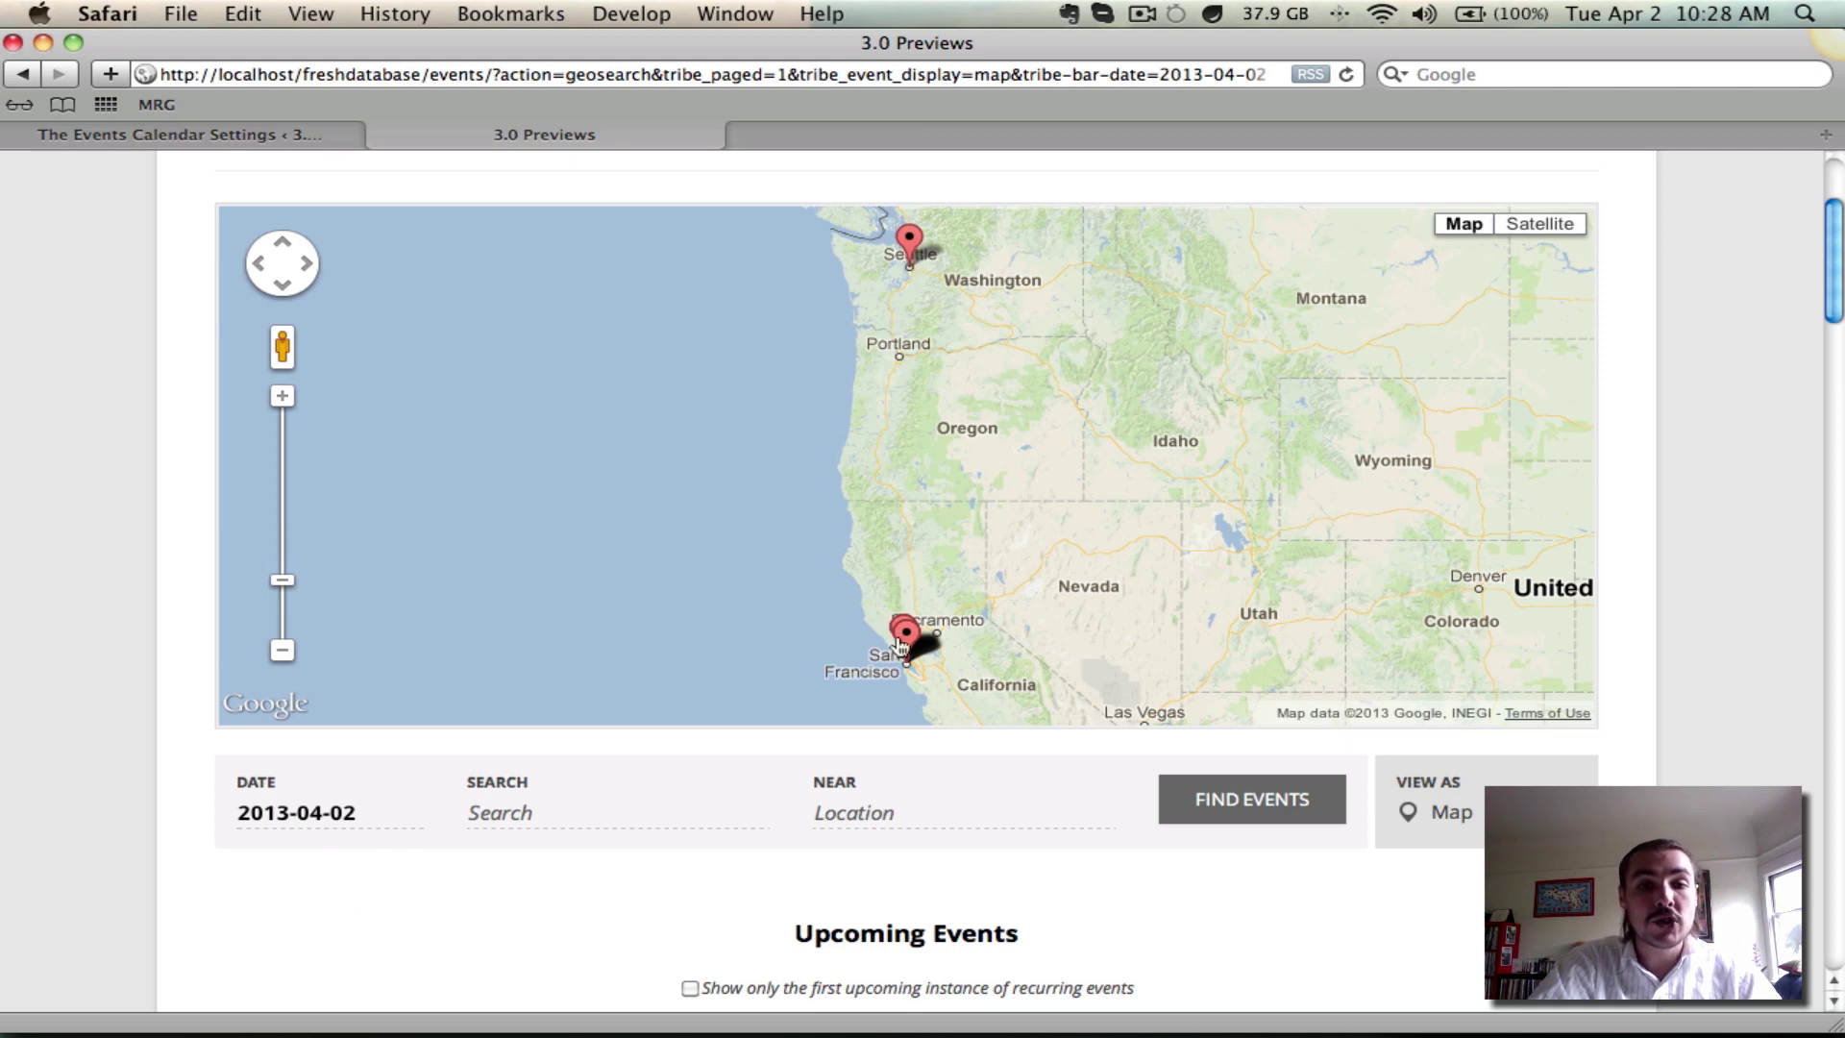
- Search events for the keyword 'clinic', review the results, then start clearing it
left_click(608, 816)
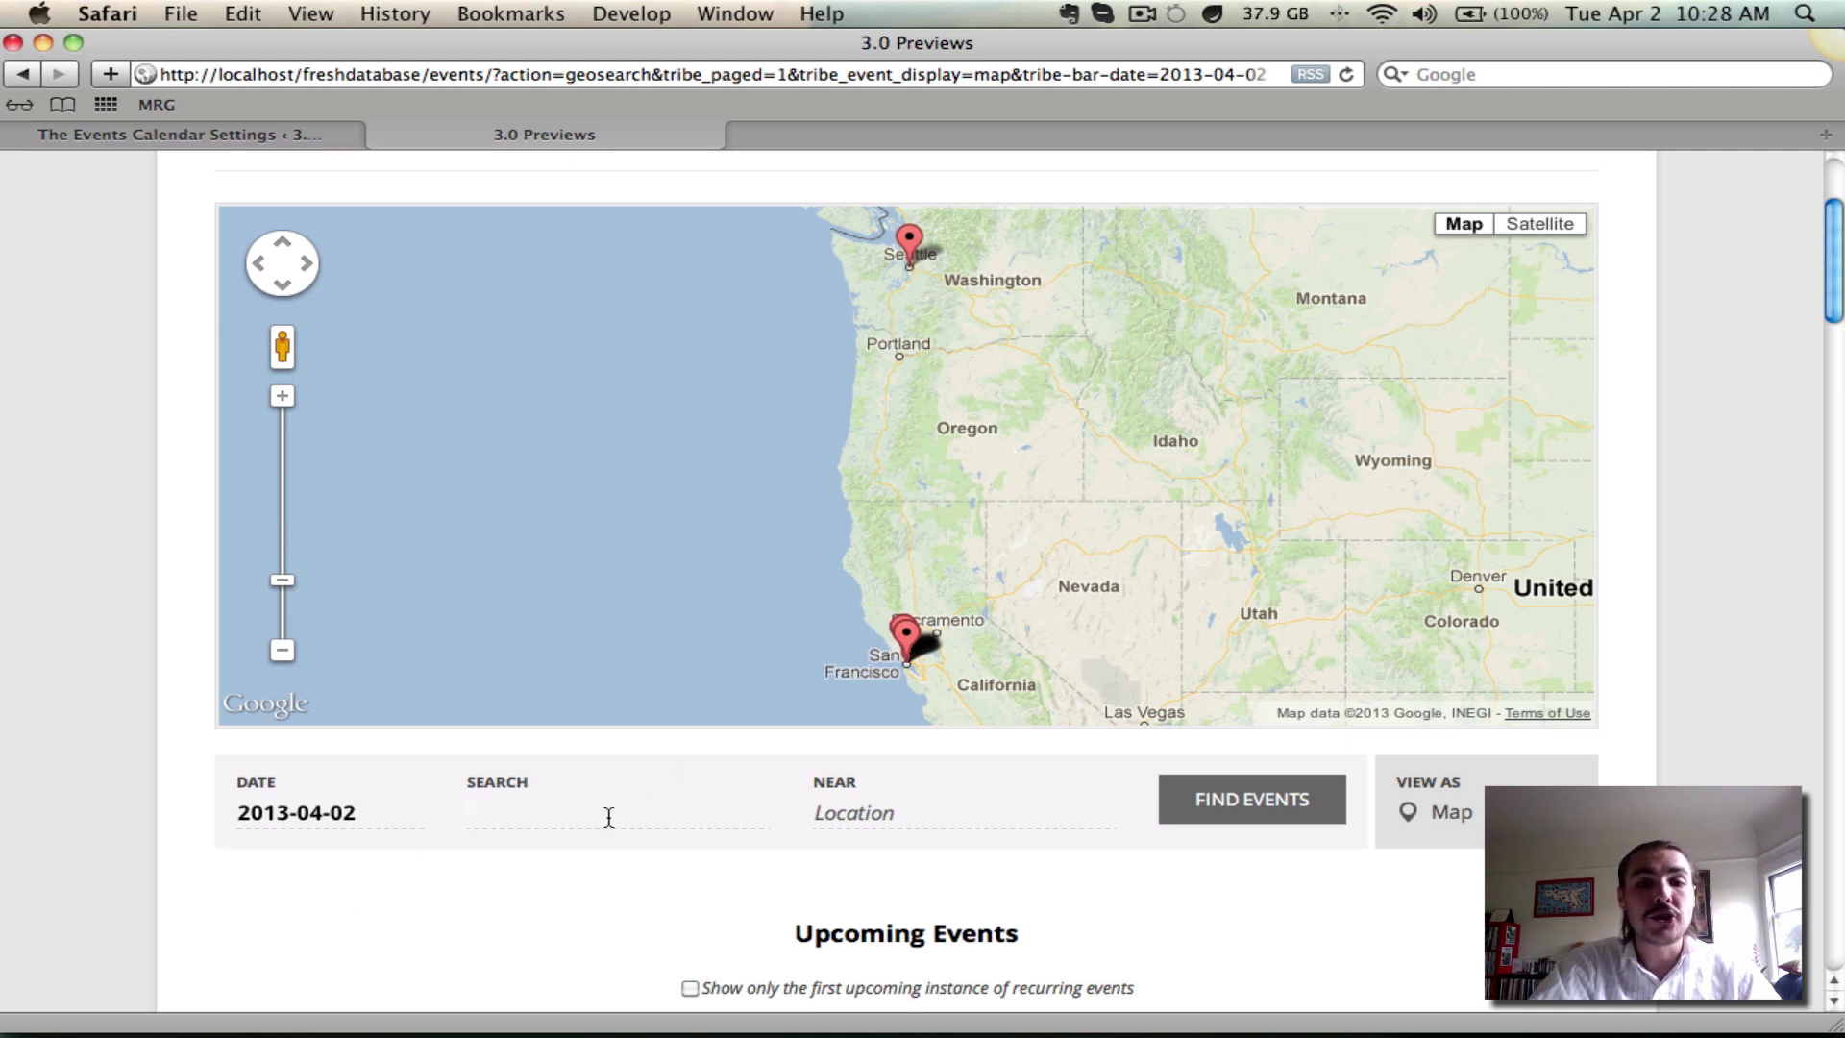
type("cl")
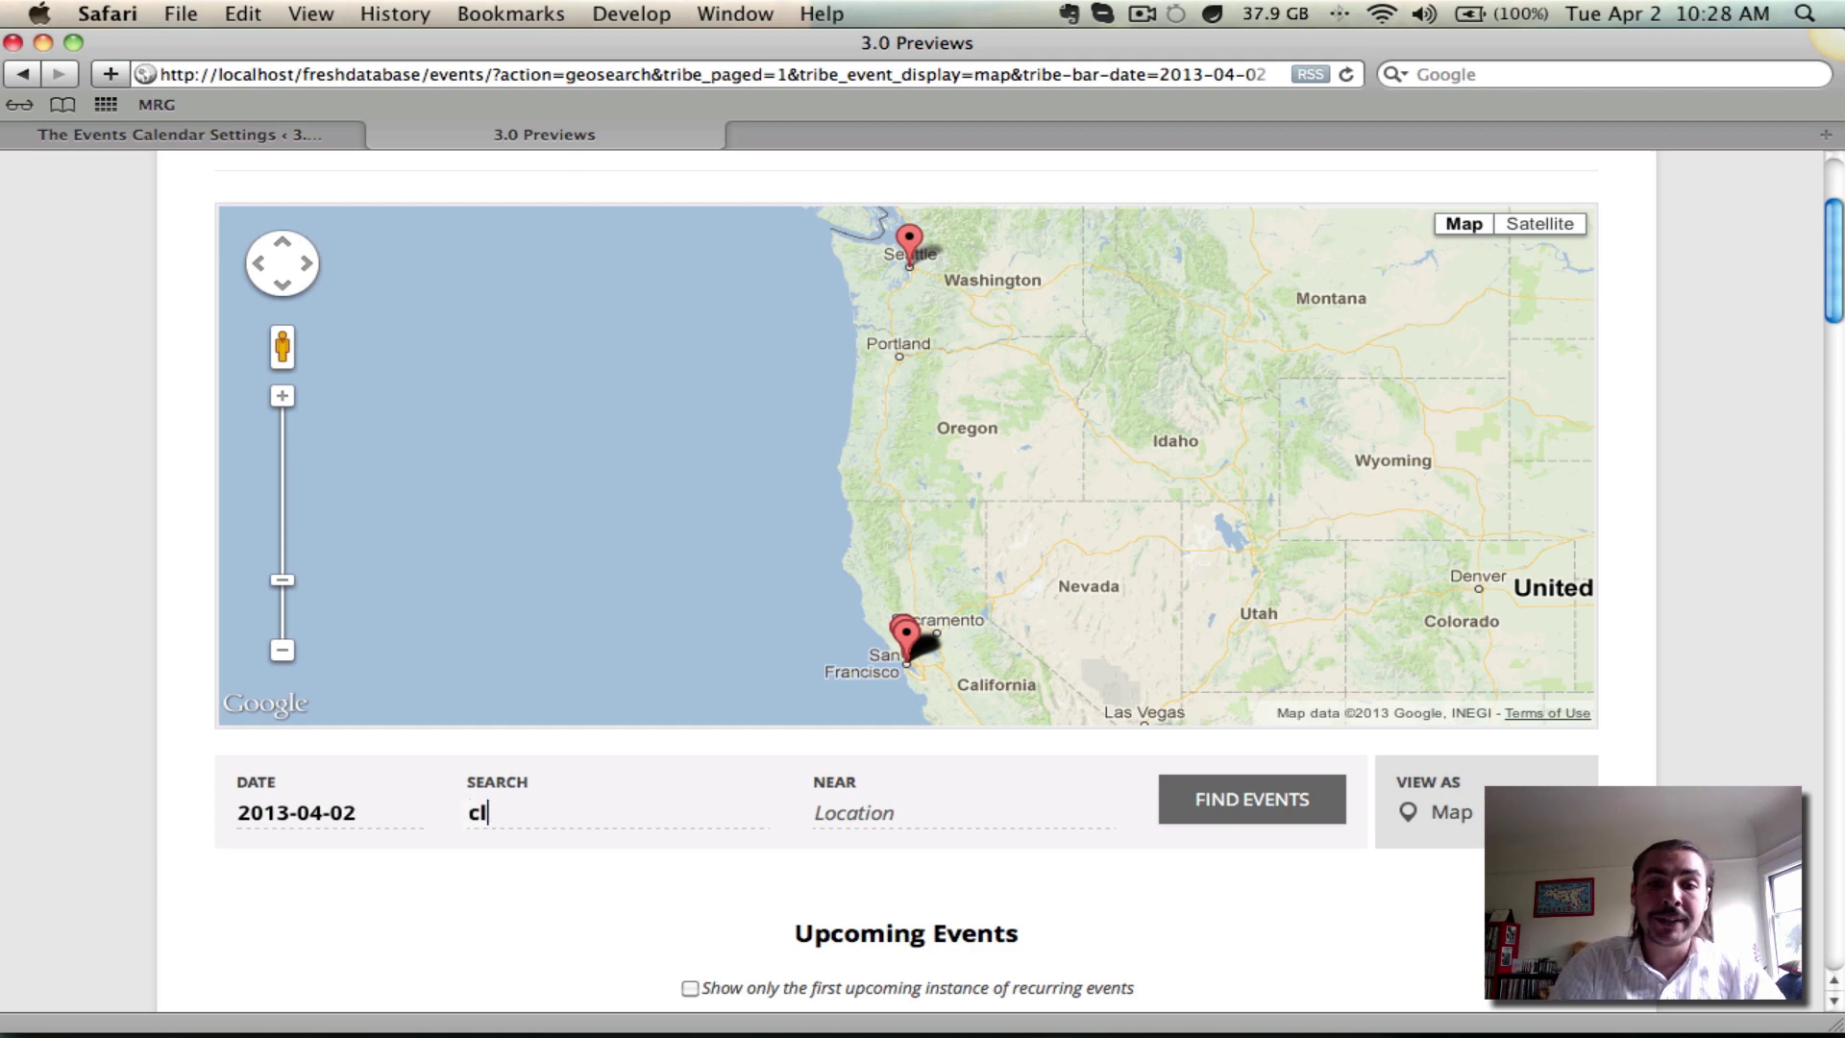
type("inic")
key("Return")
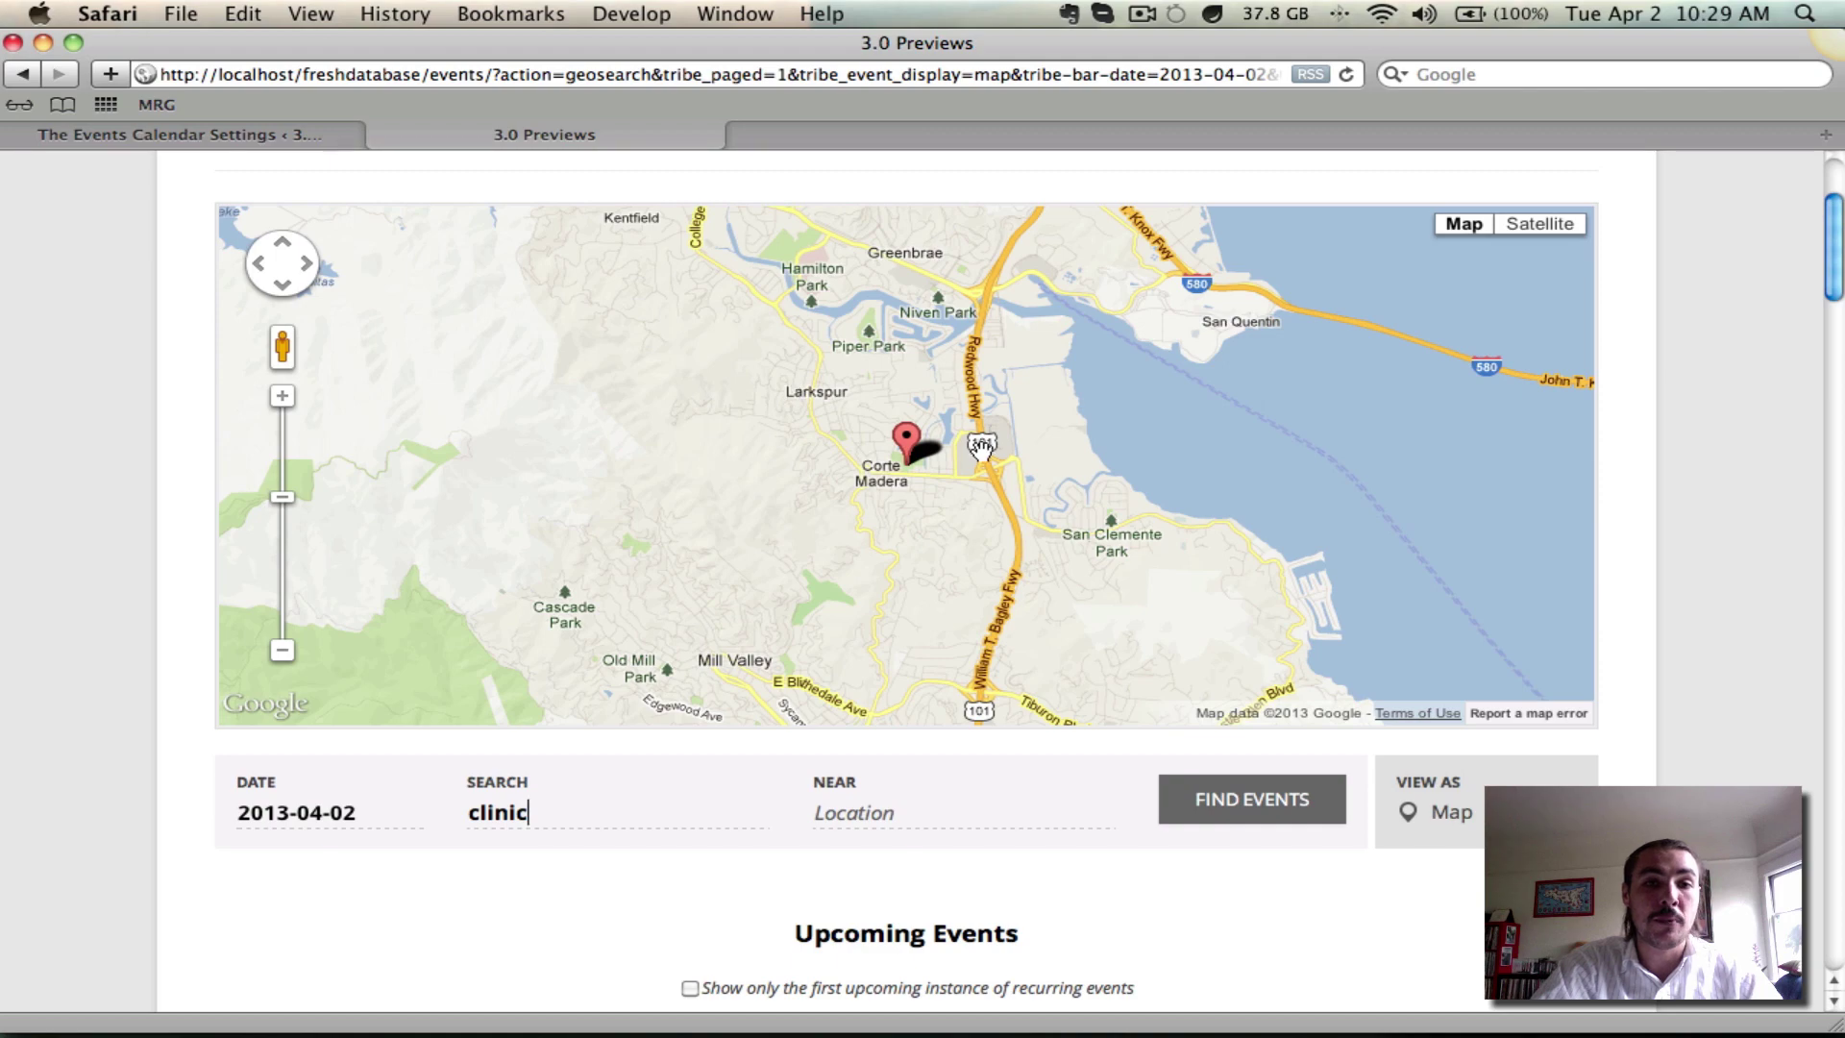
scroll(98, 434, "down", 7)
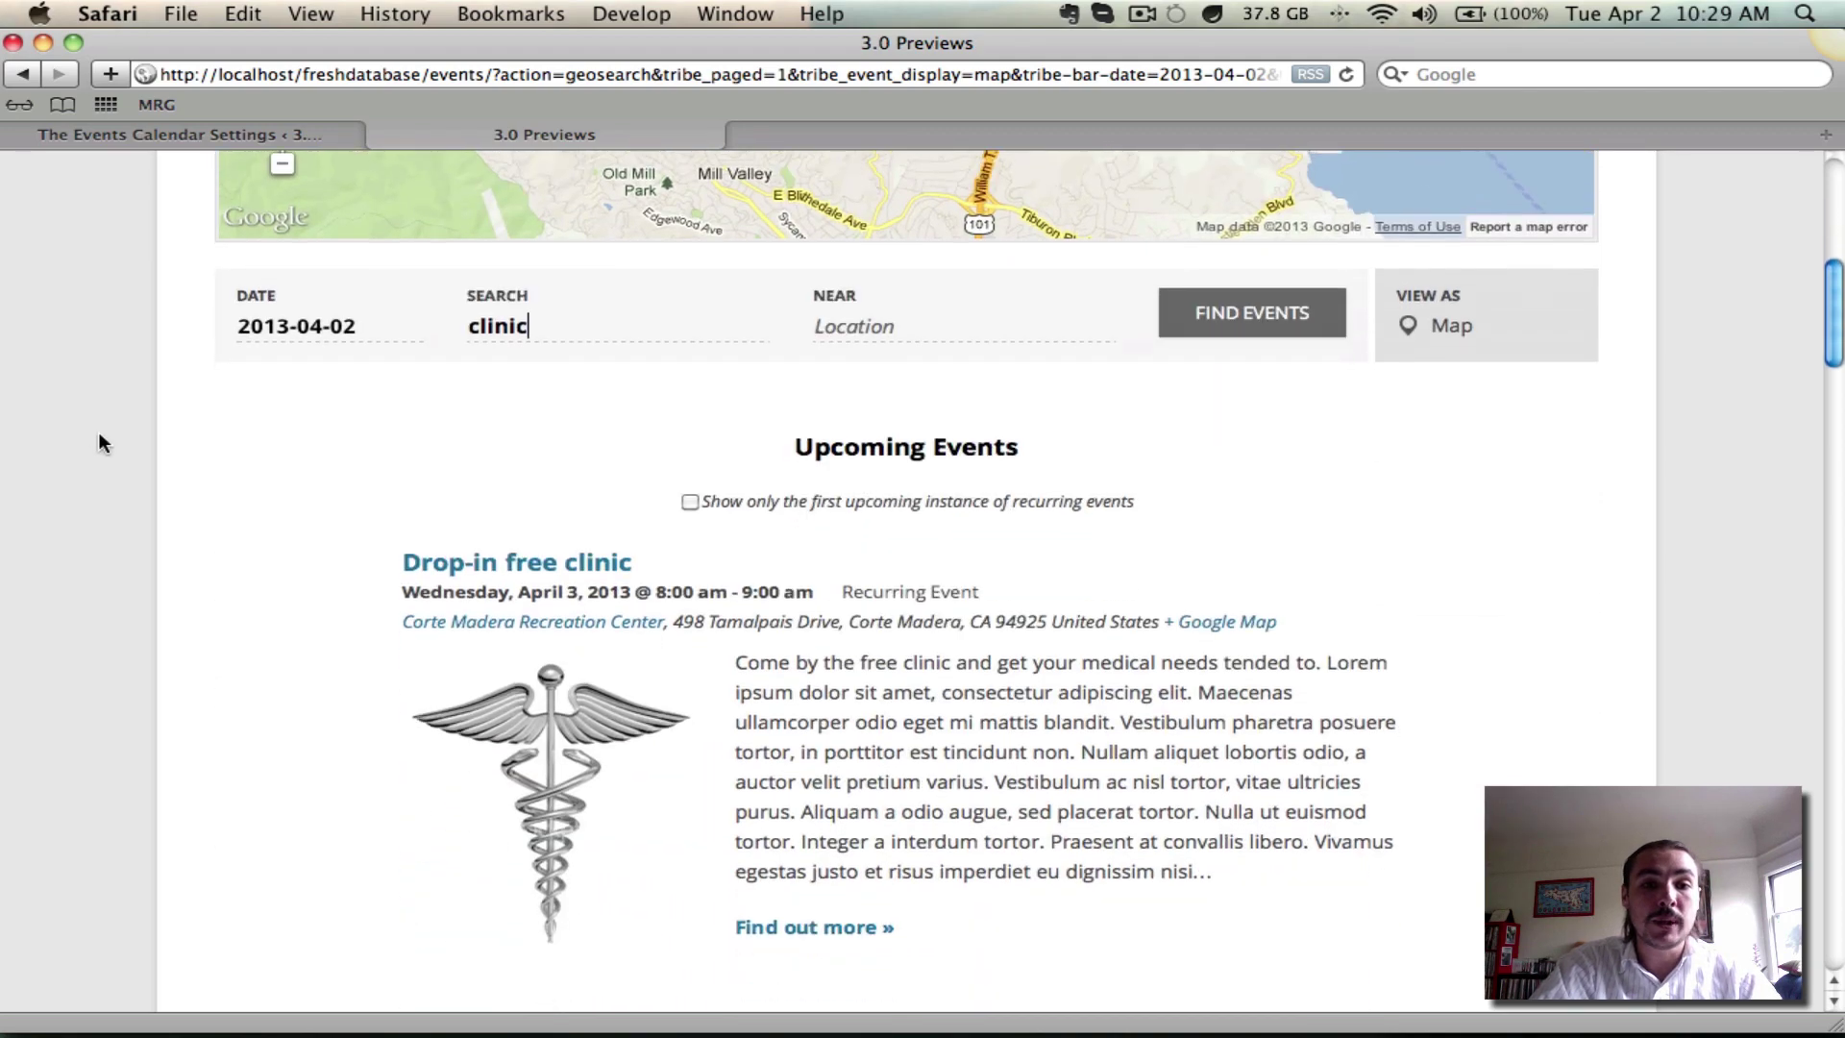
scroll(98, 430, "down", 2)
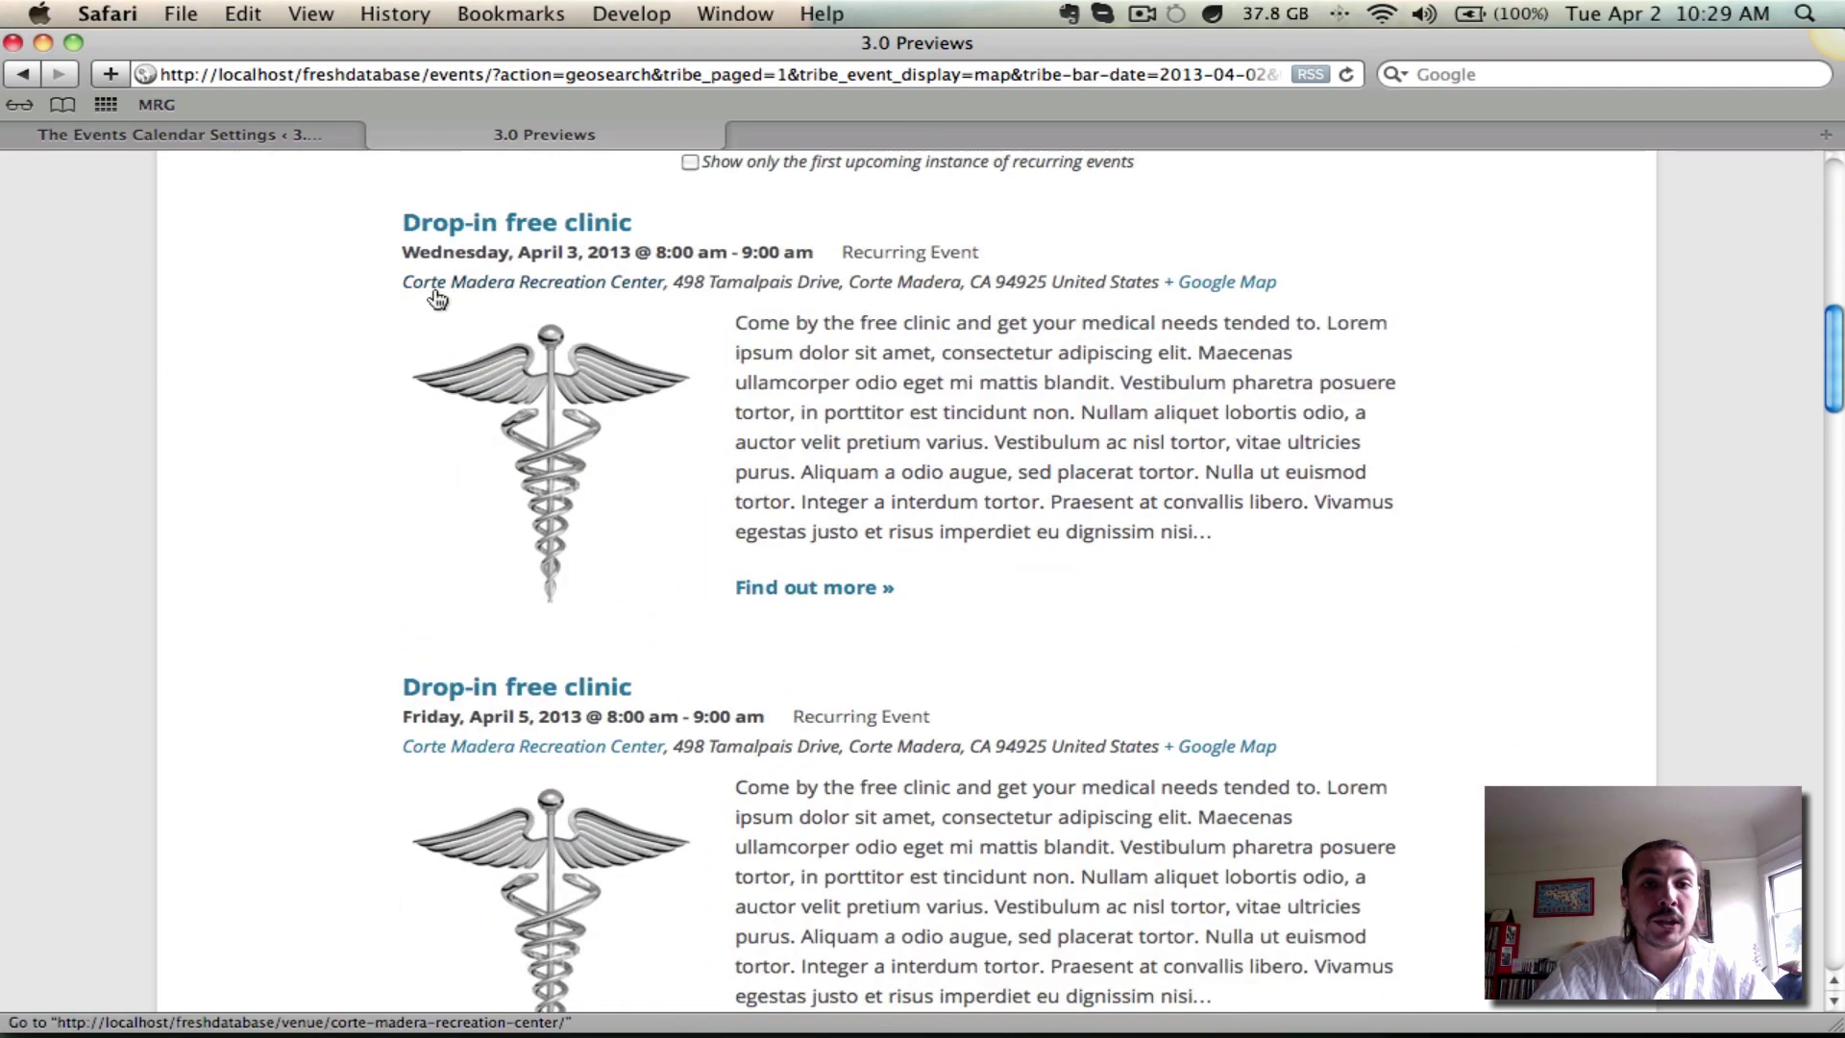
scroll(305, 375, "up", 6)
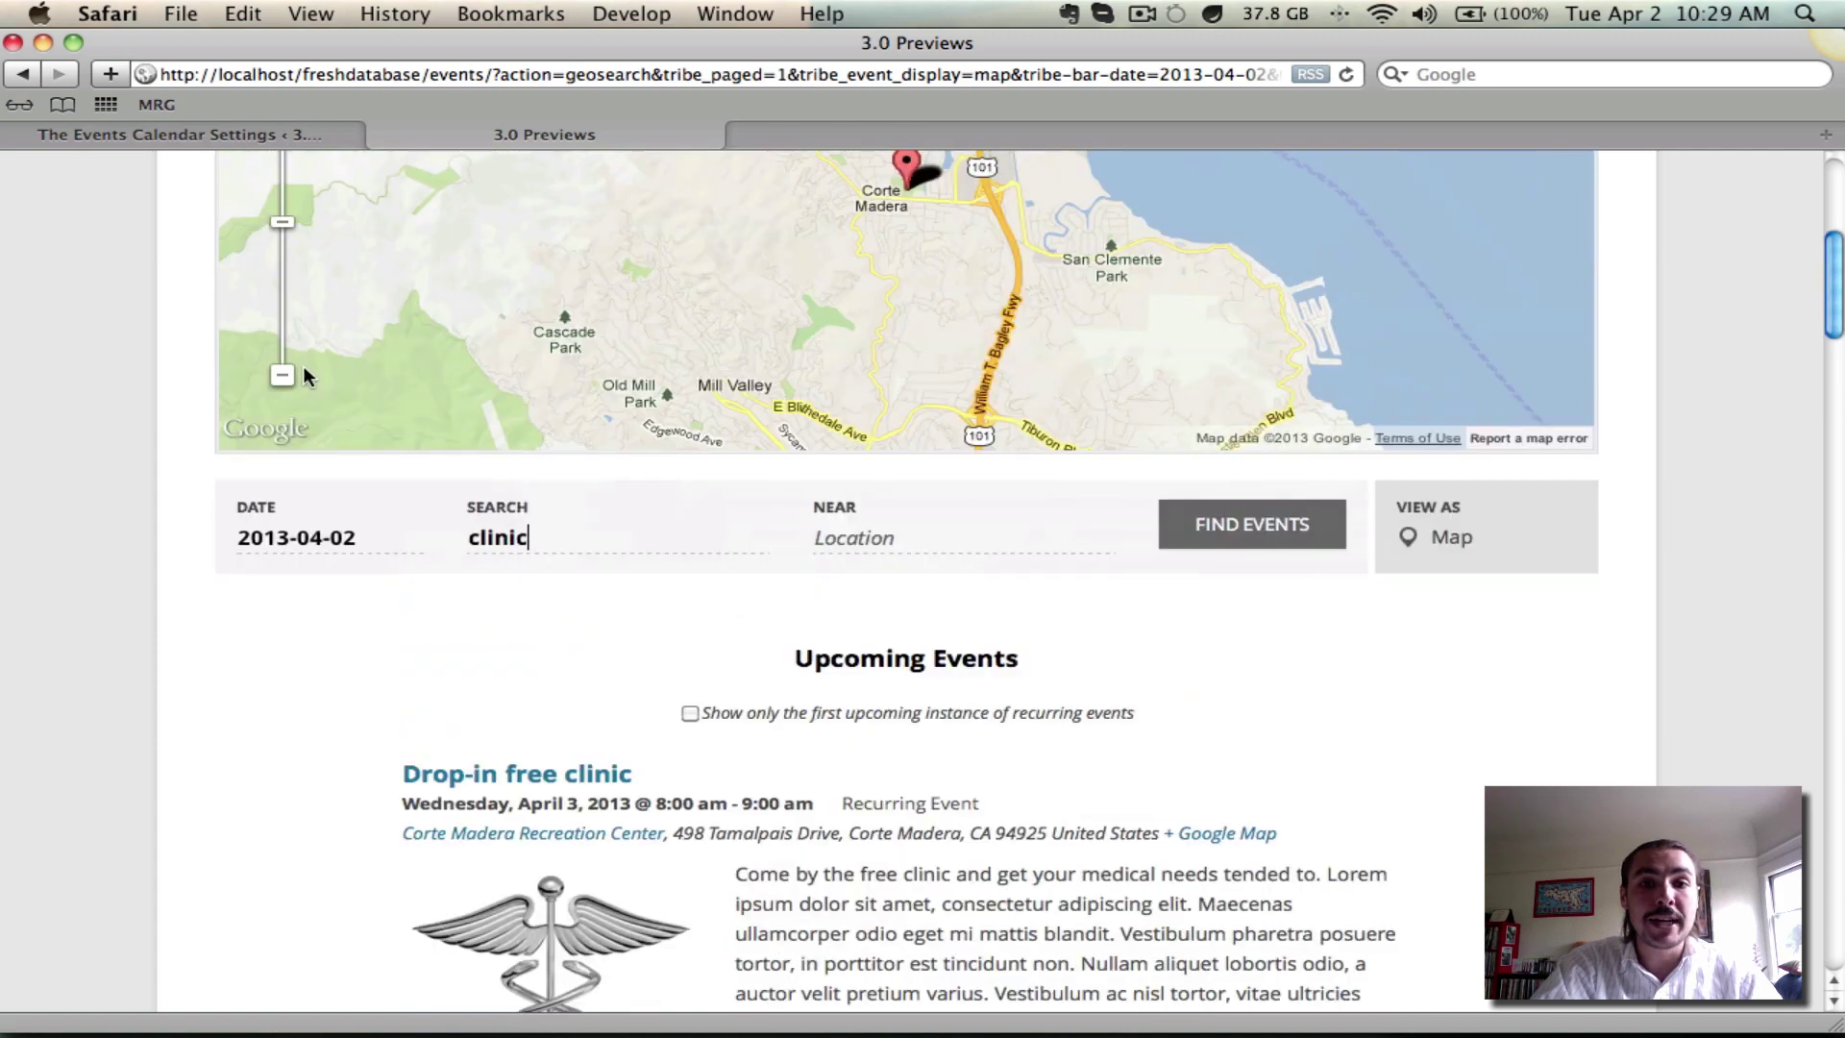
scroll(130, 375, "up", 5)
scroll(131, 375, "down", 1)
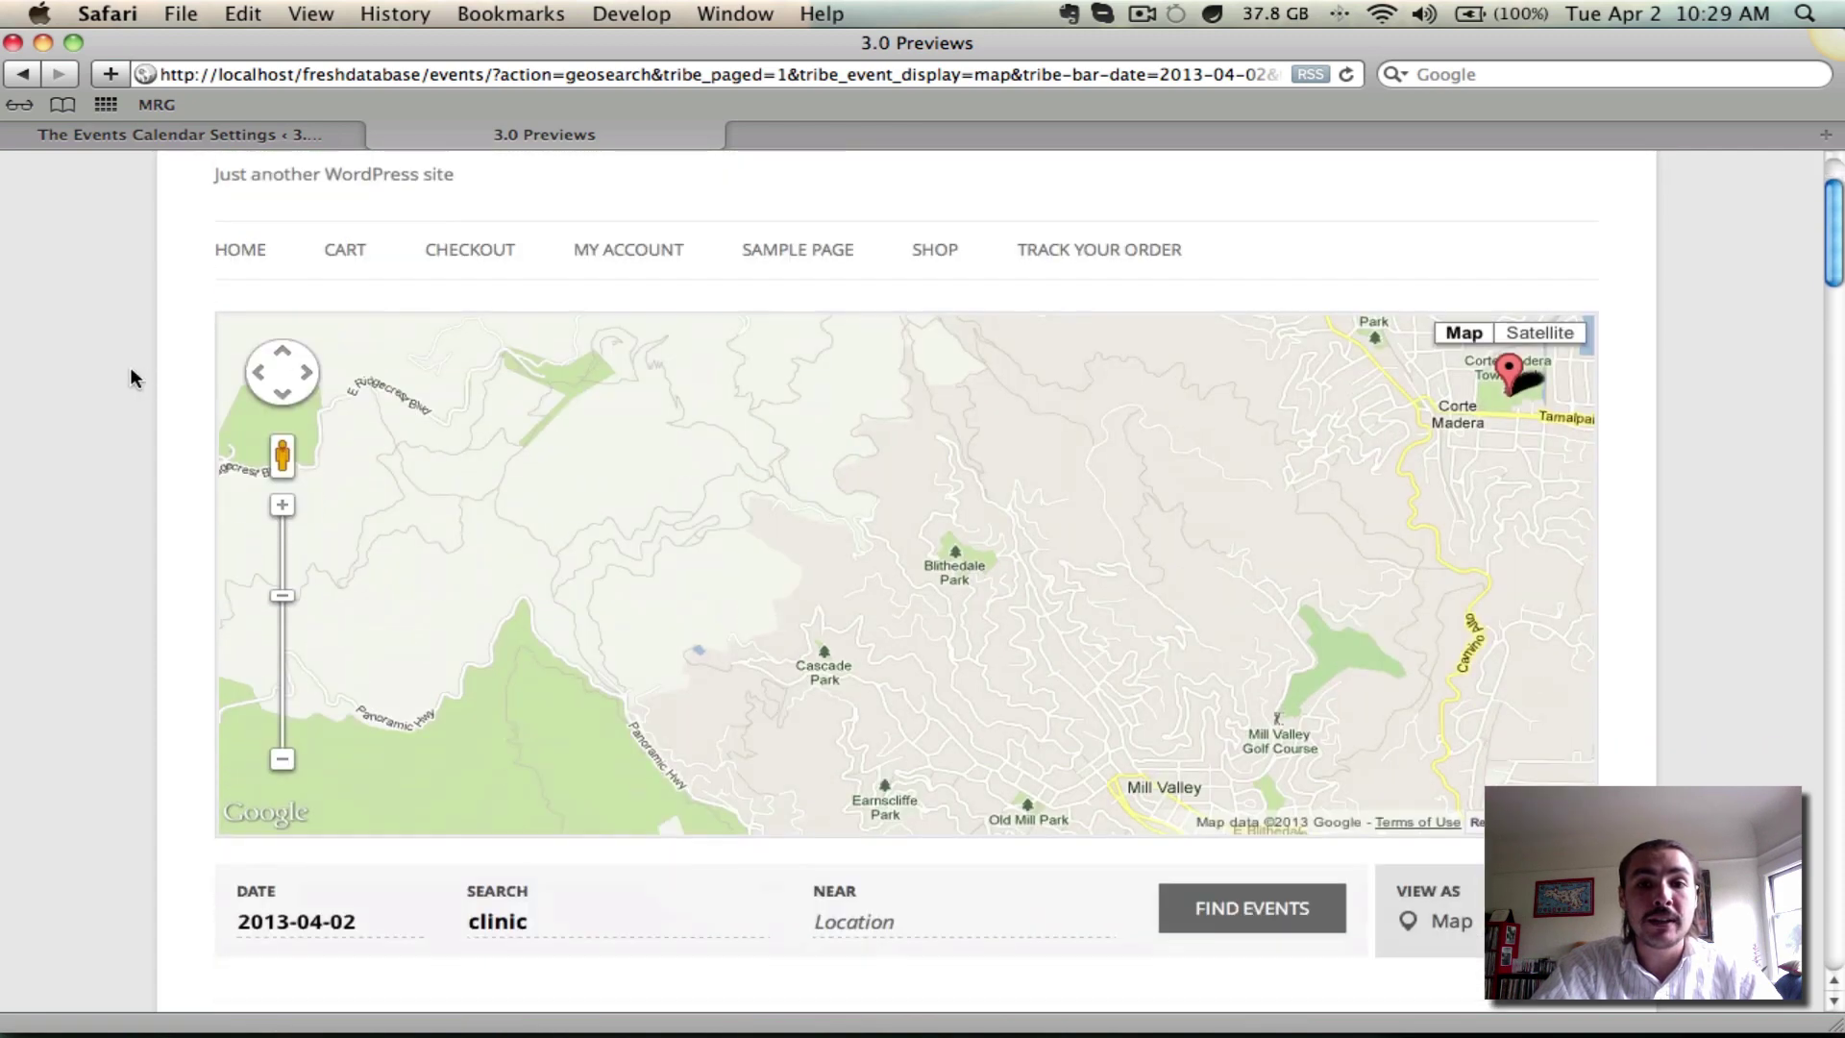
scroll(875, 606, "down", 1)
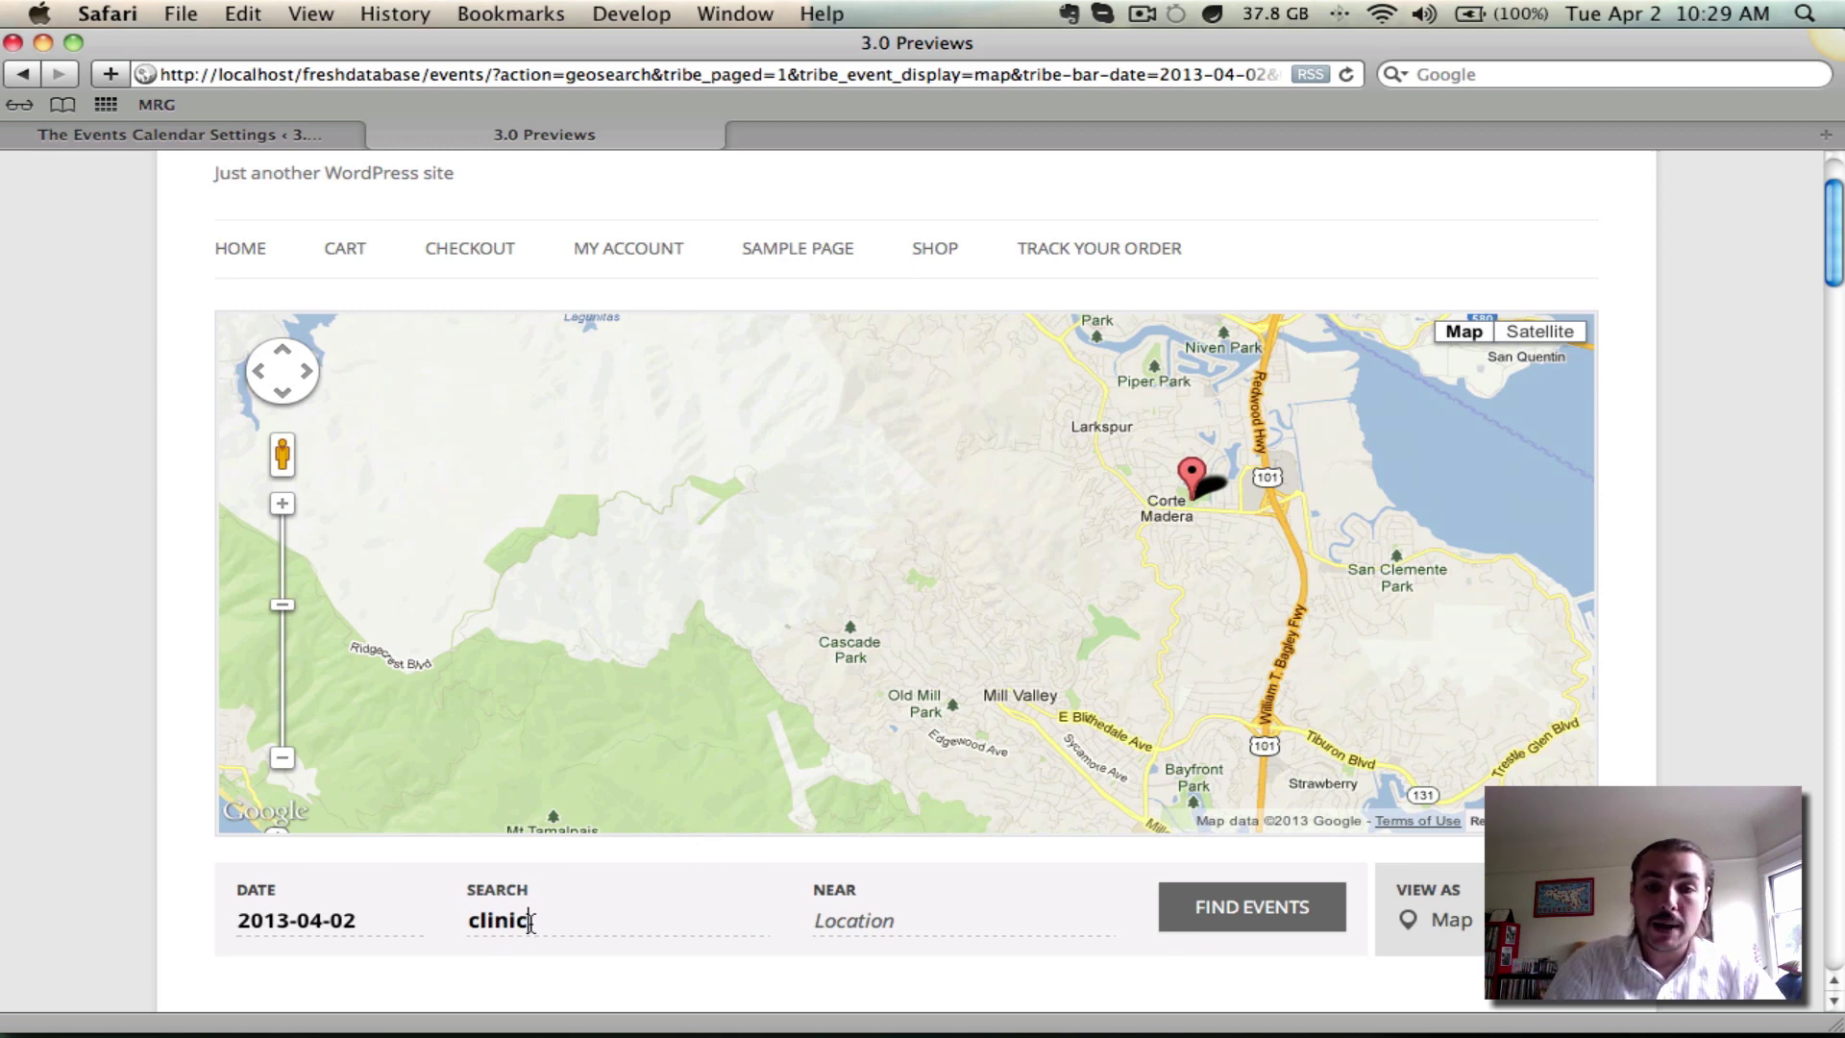
key("BackSpace")
key("BackSpace")
key("BackSpace")
key("BackSpace")
key("BackSpace")
key("BackSpace")
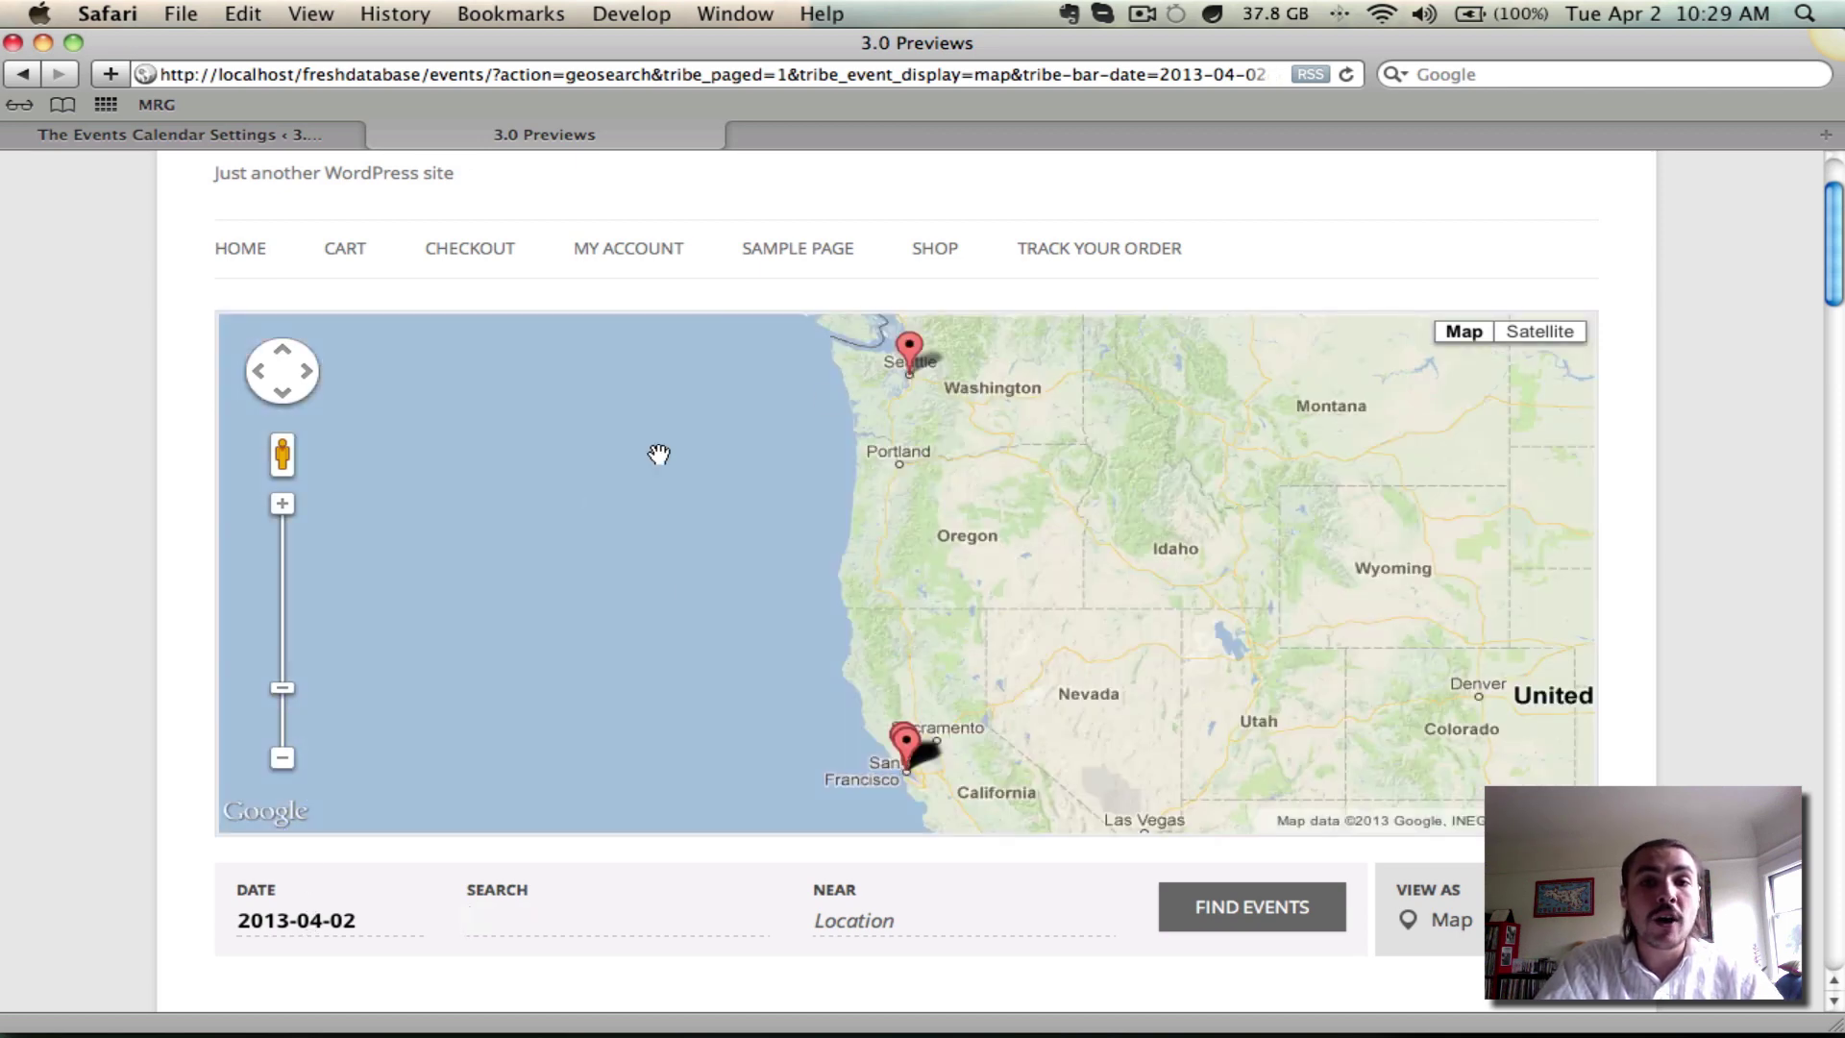
- Search for events near 'reno' and choose Reno, NV, USA as the location
left_click(850, 926)
left_click(1667, 774)
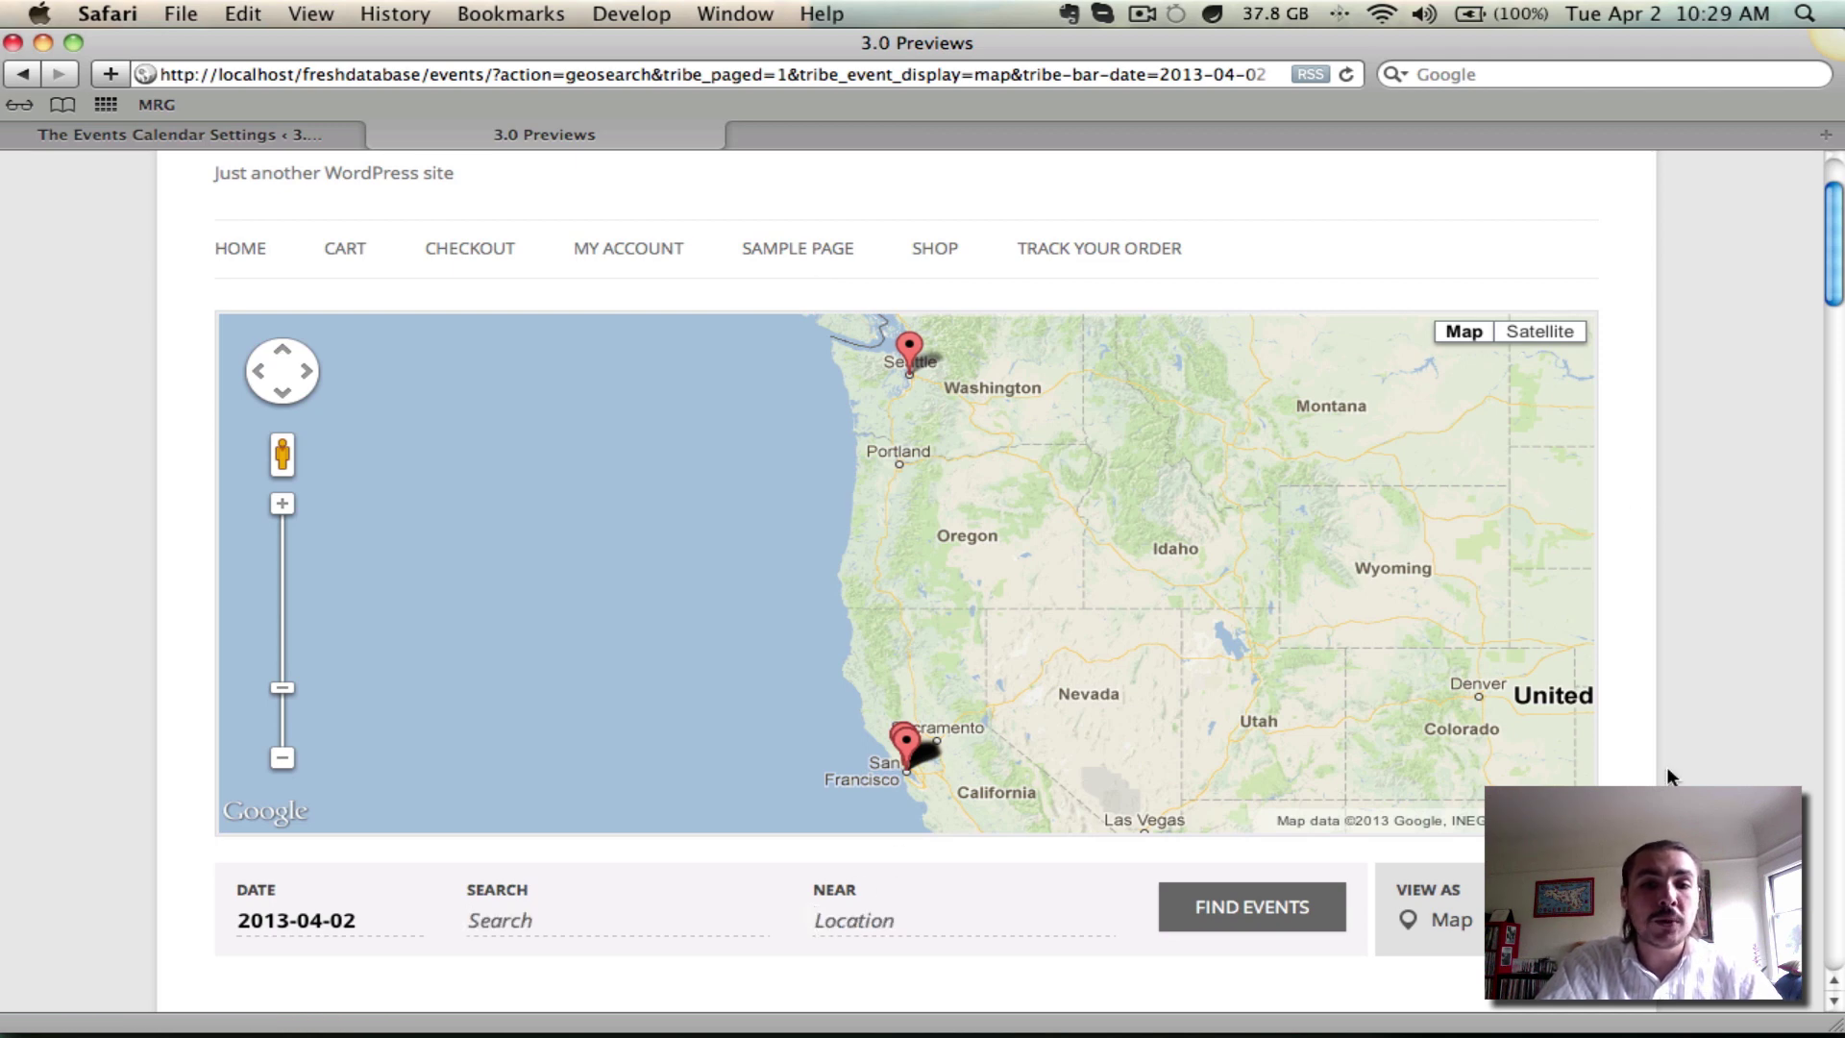
left_click(899, 926)
type("reno")
key("Return")
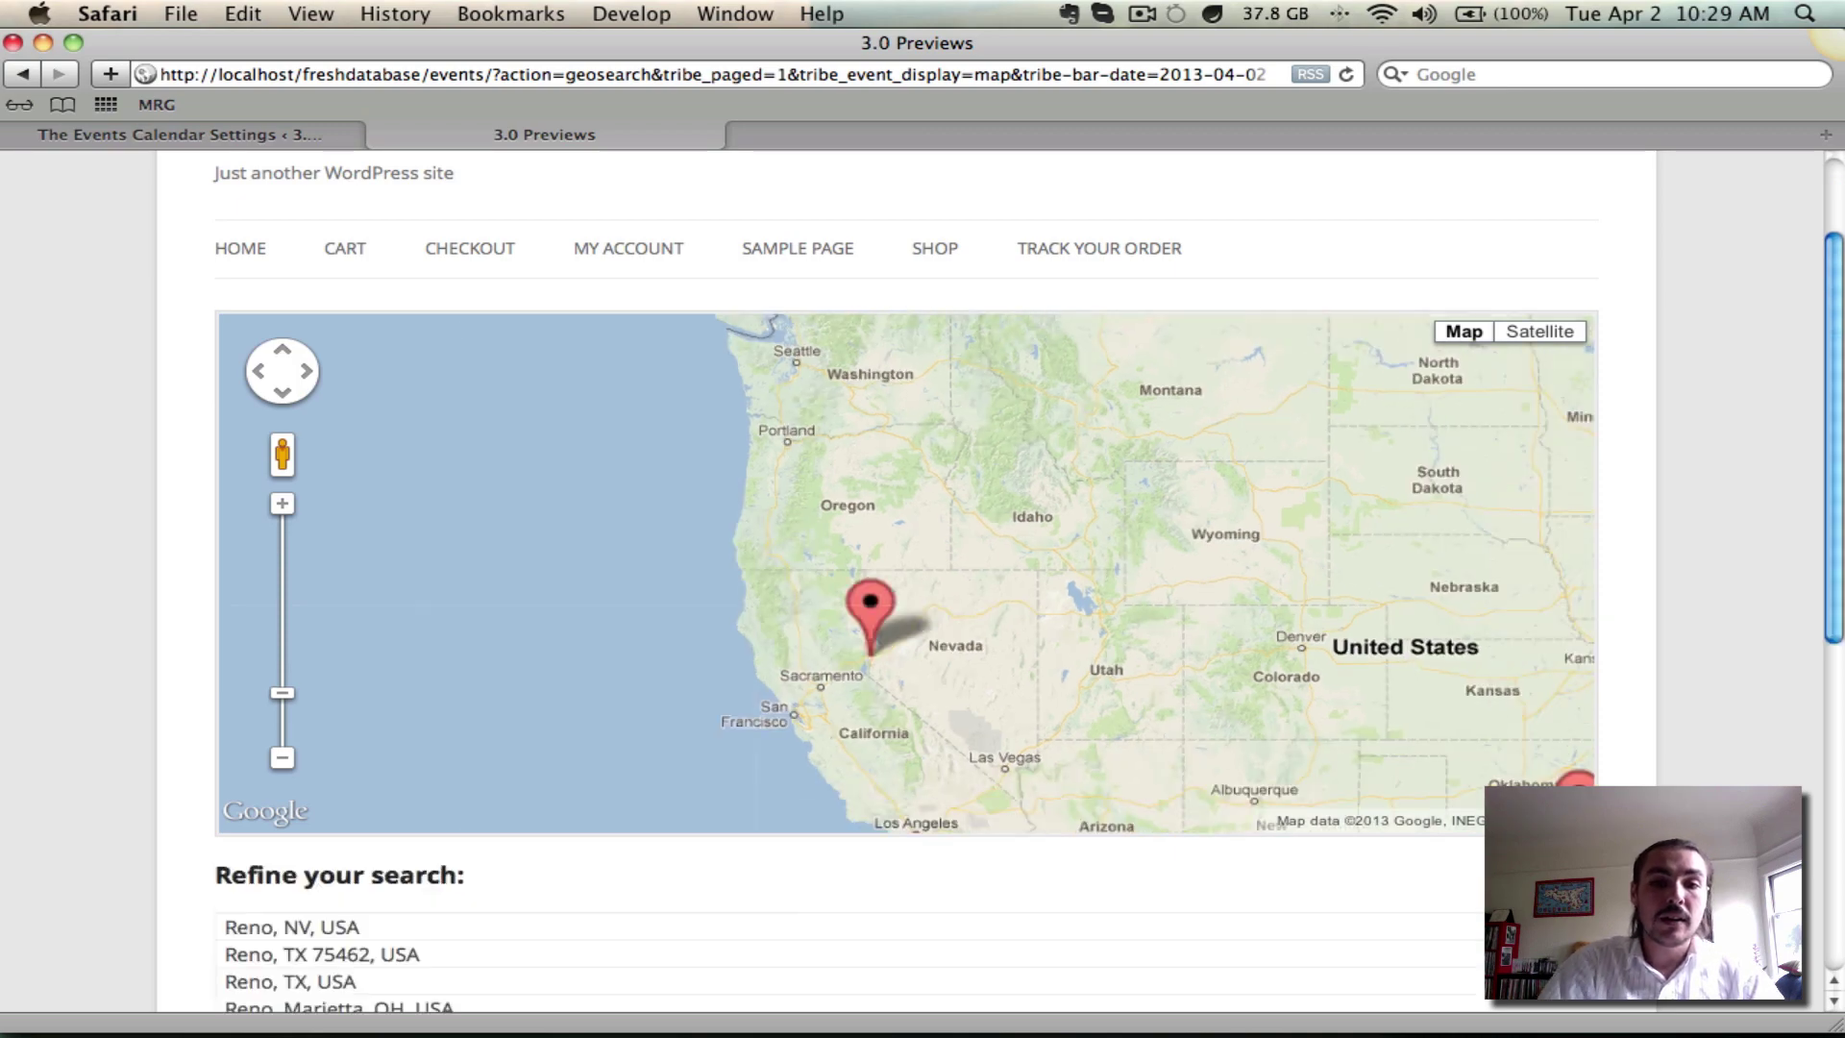
scroll(1722, 610, "down", 4)
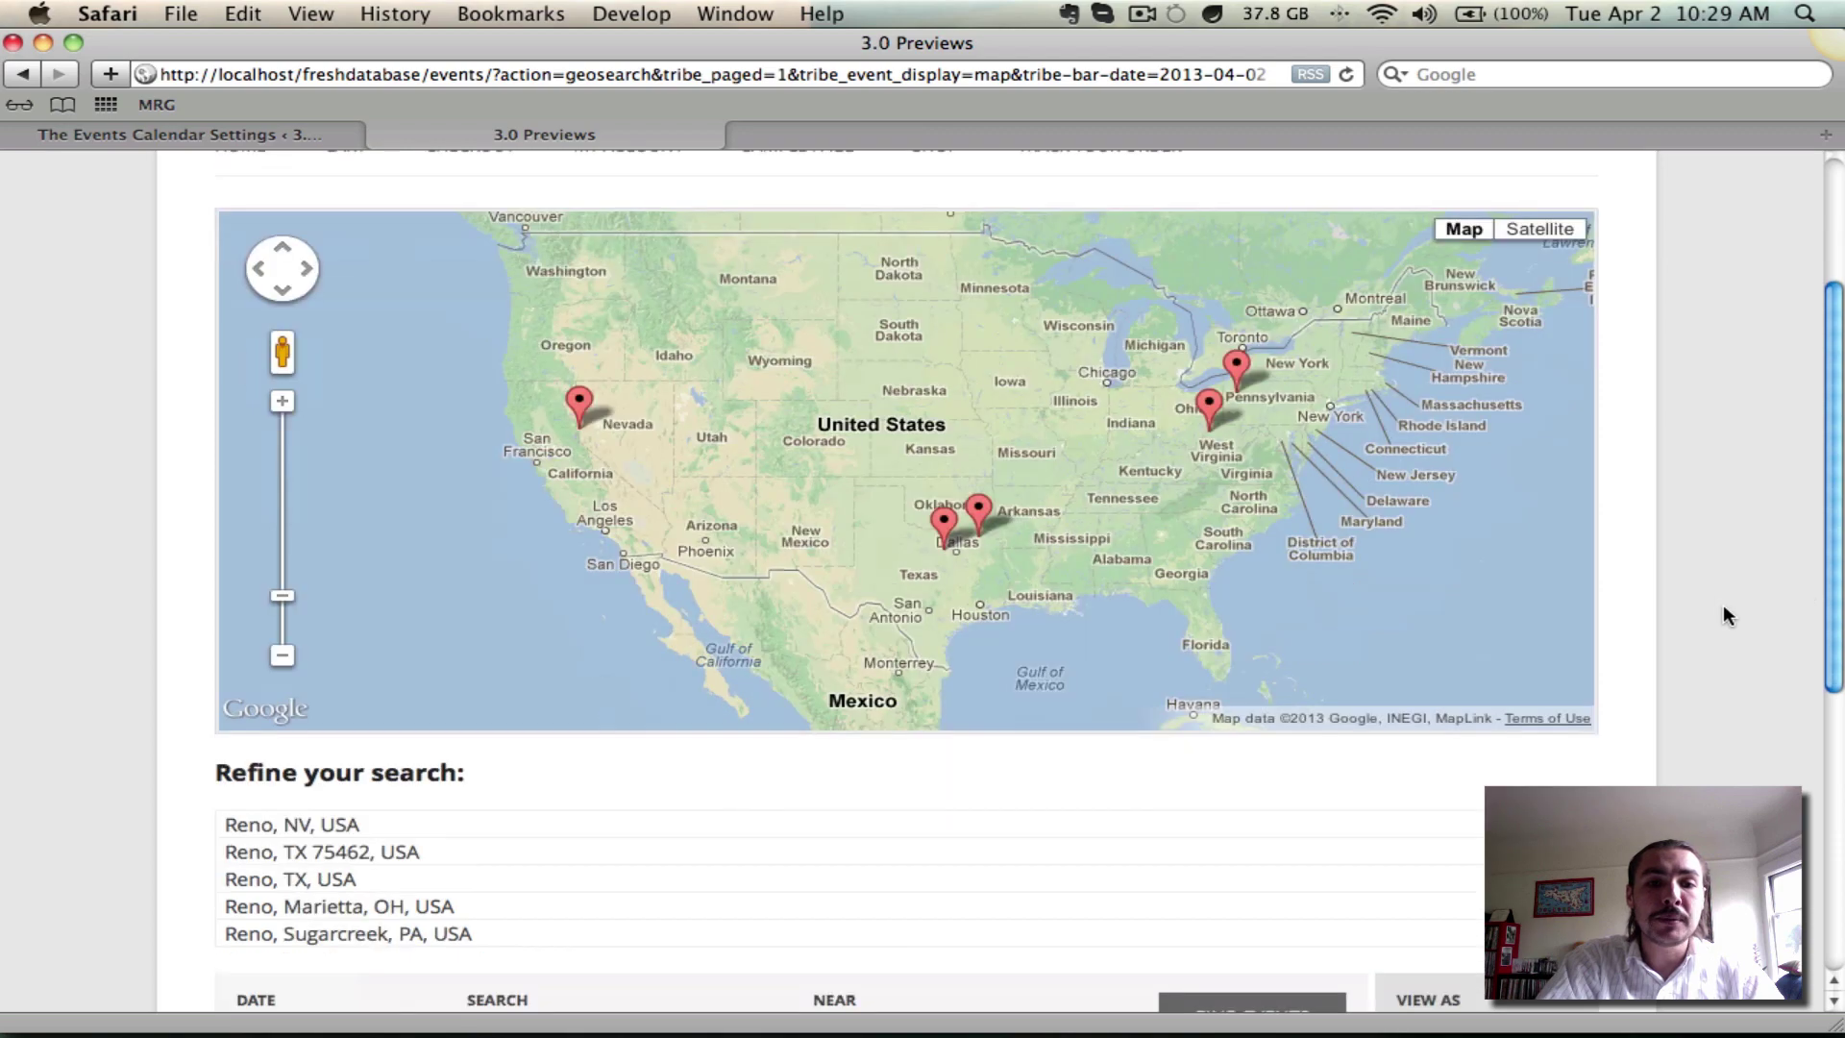
scroll(1722, 603, "up", 2)
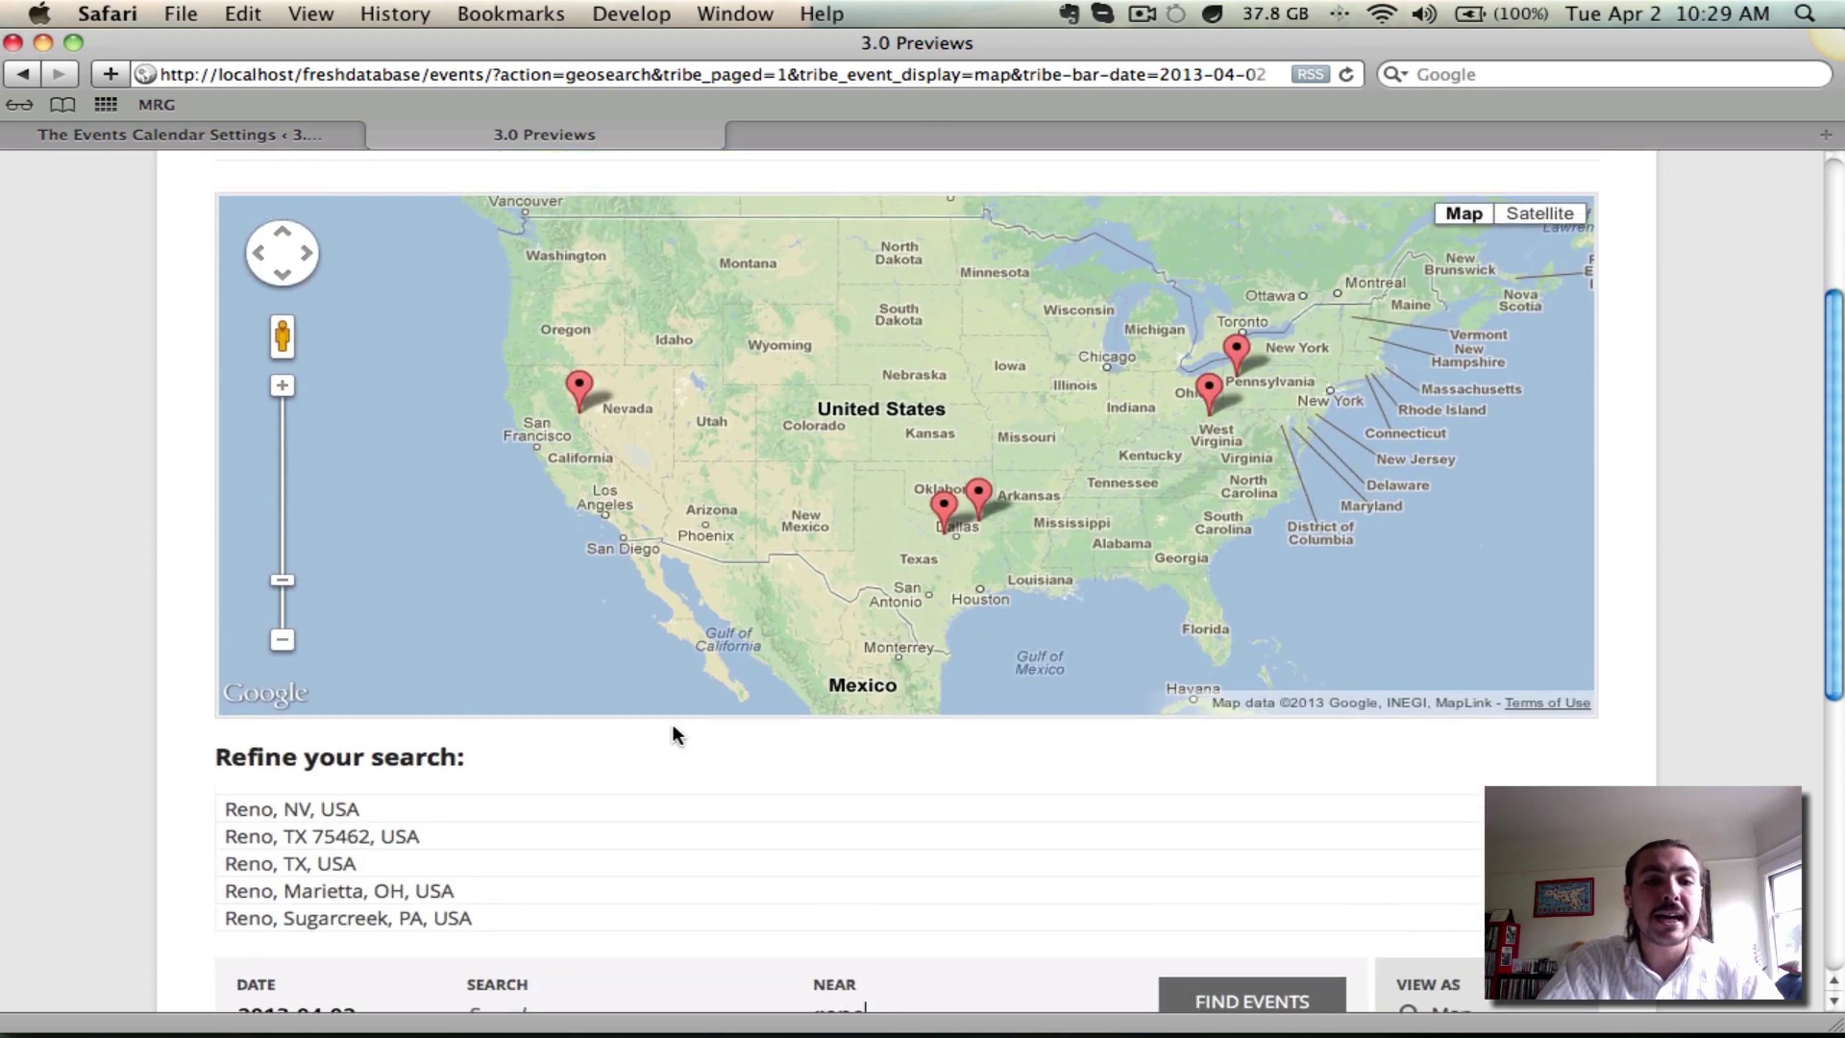
left_click(295, 815)
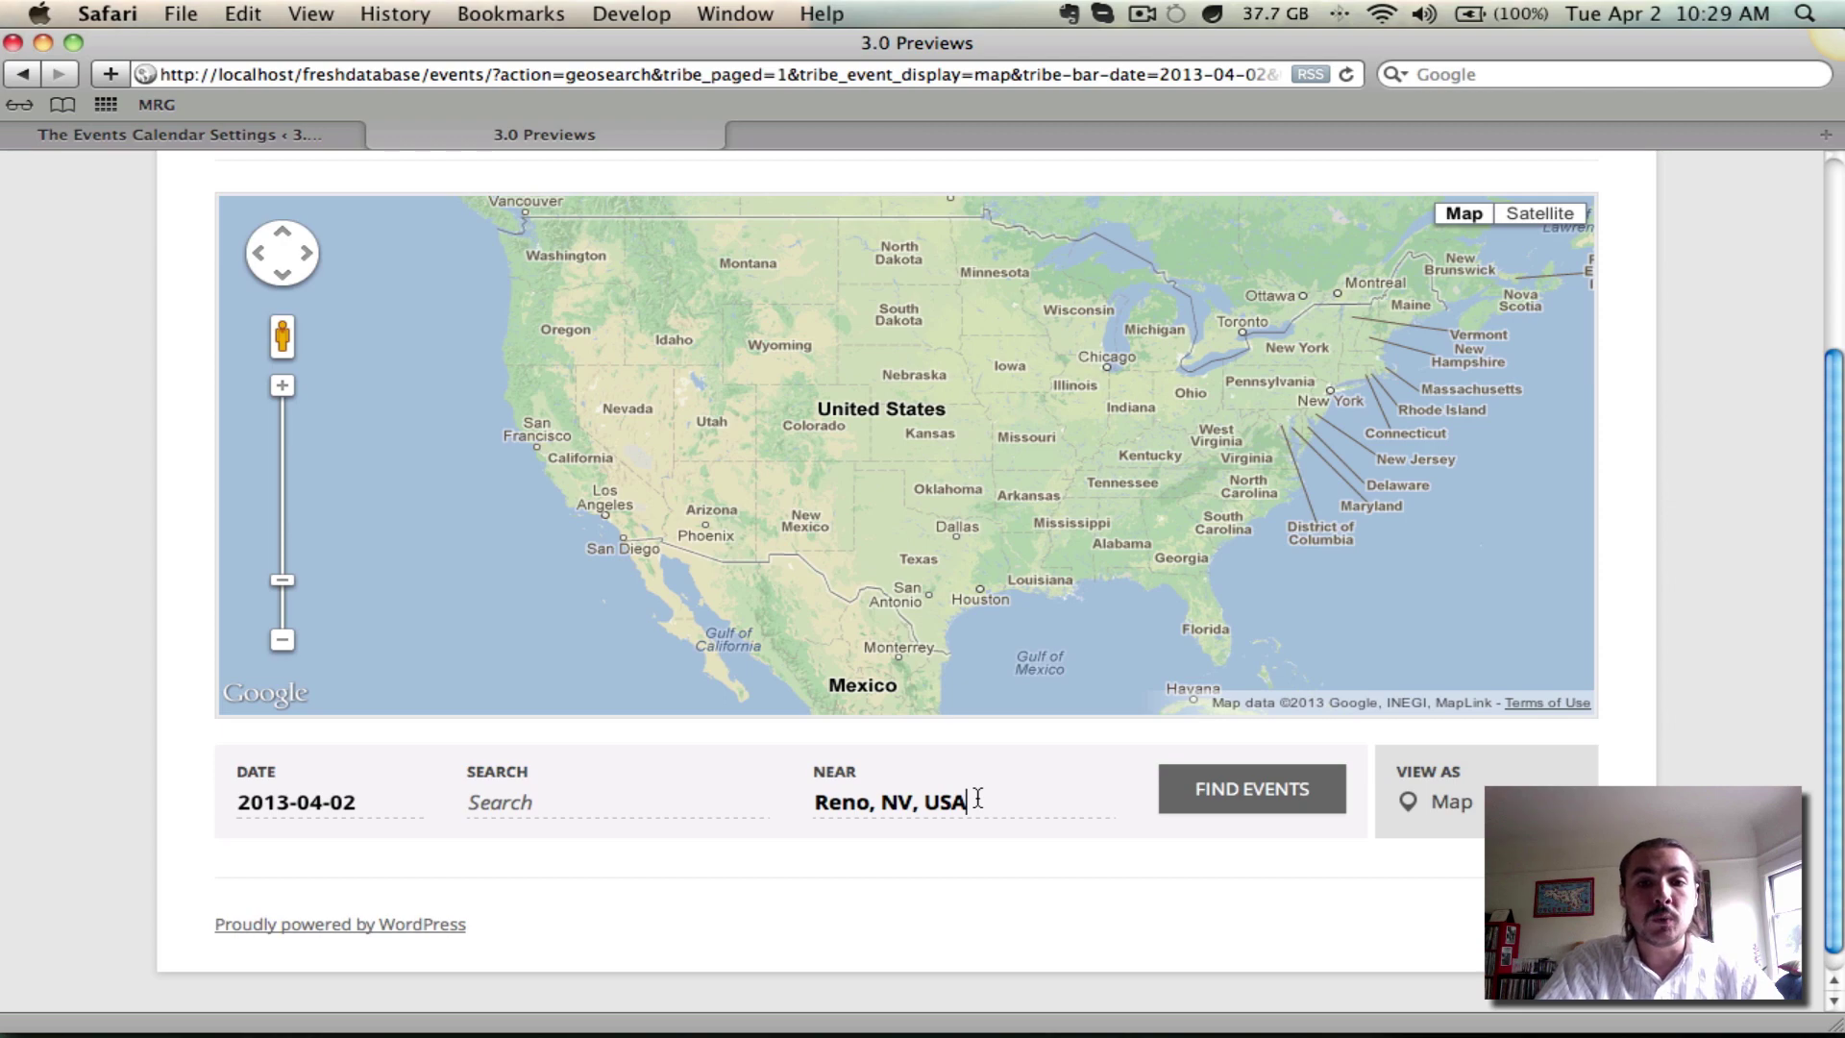
- Clear the Reno location and rerun the search without a location filter
left_click(1029, 819)
key("BackSpace")
key("BackSpace")
key("BackSpace")
key("BackSpace")
key("BackSpace")
key("BackSpace")
key("BackSpace")
key("BackSpace")
key("BackSpace")
key("BackSpace")
key("BackSpace")
key("BackSpace")
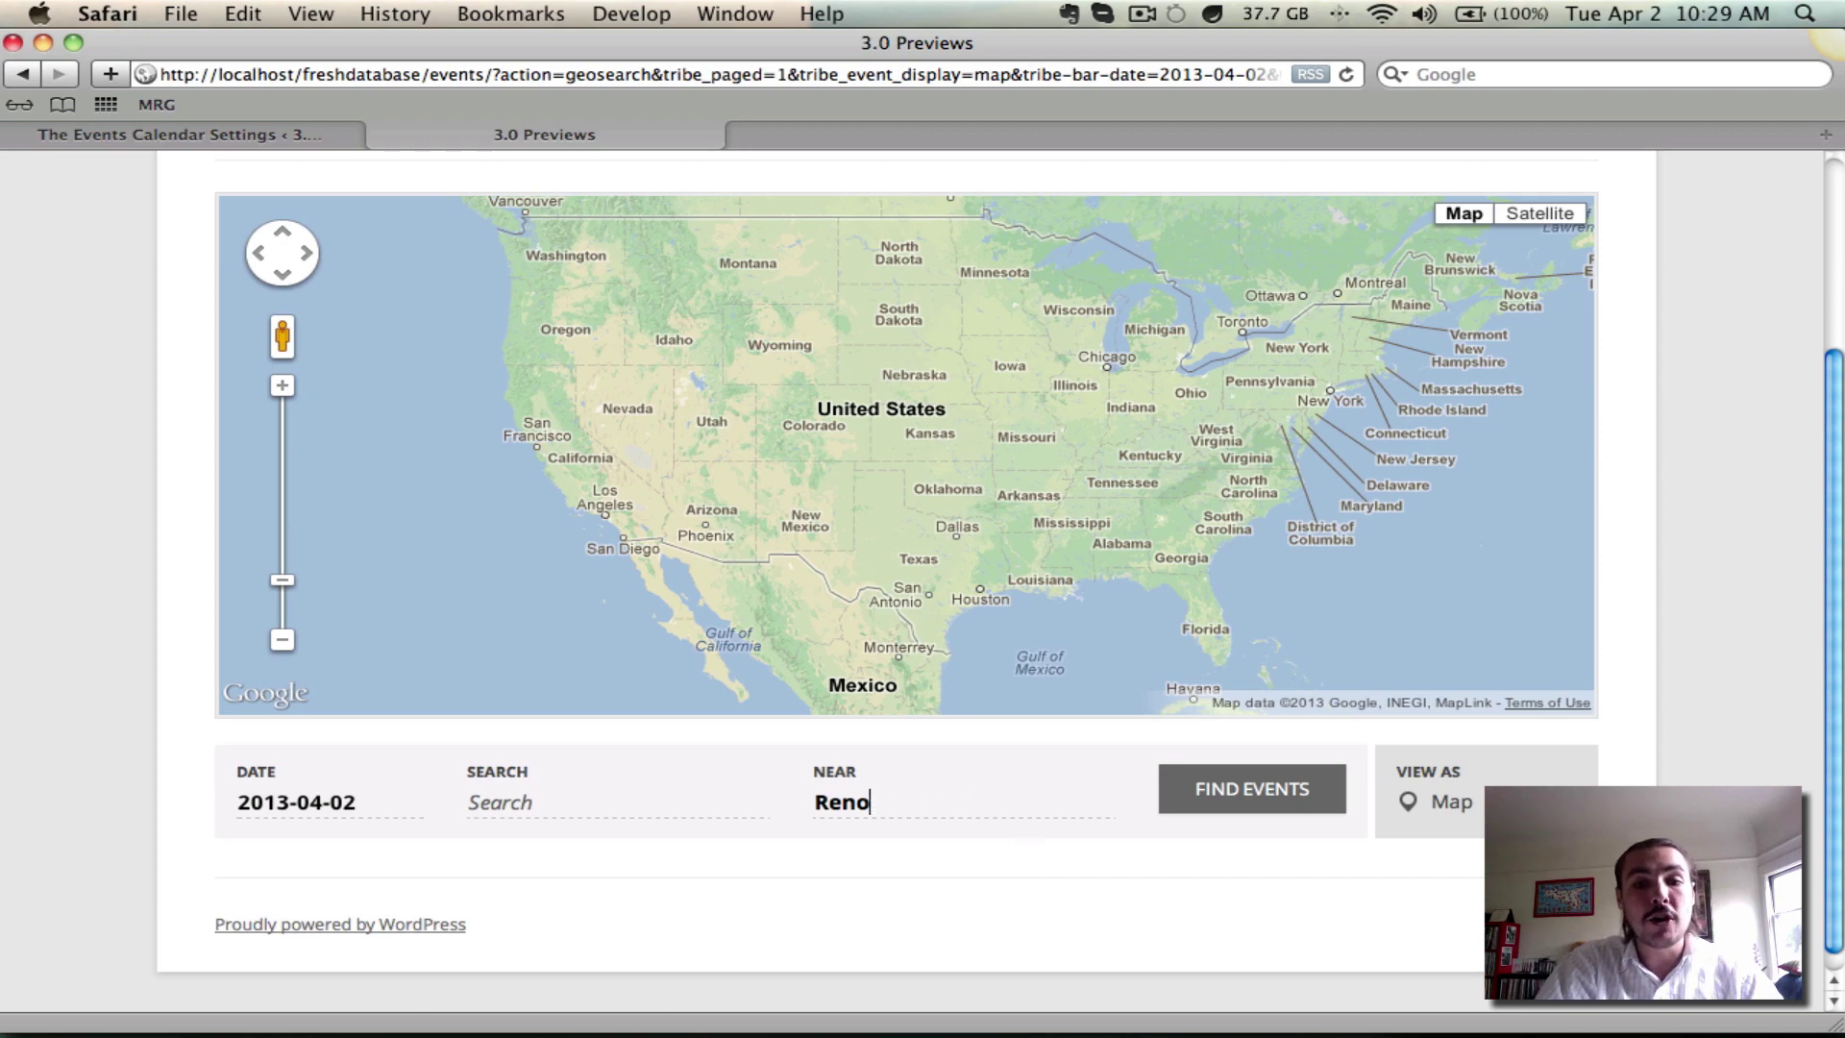
key("BackSpace")
key("Return")
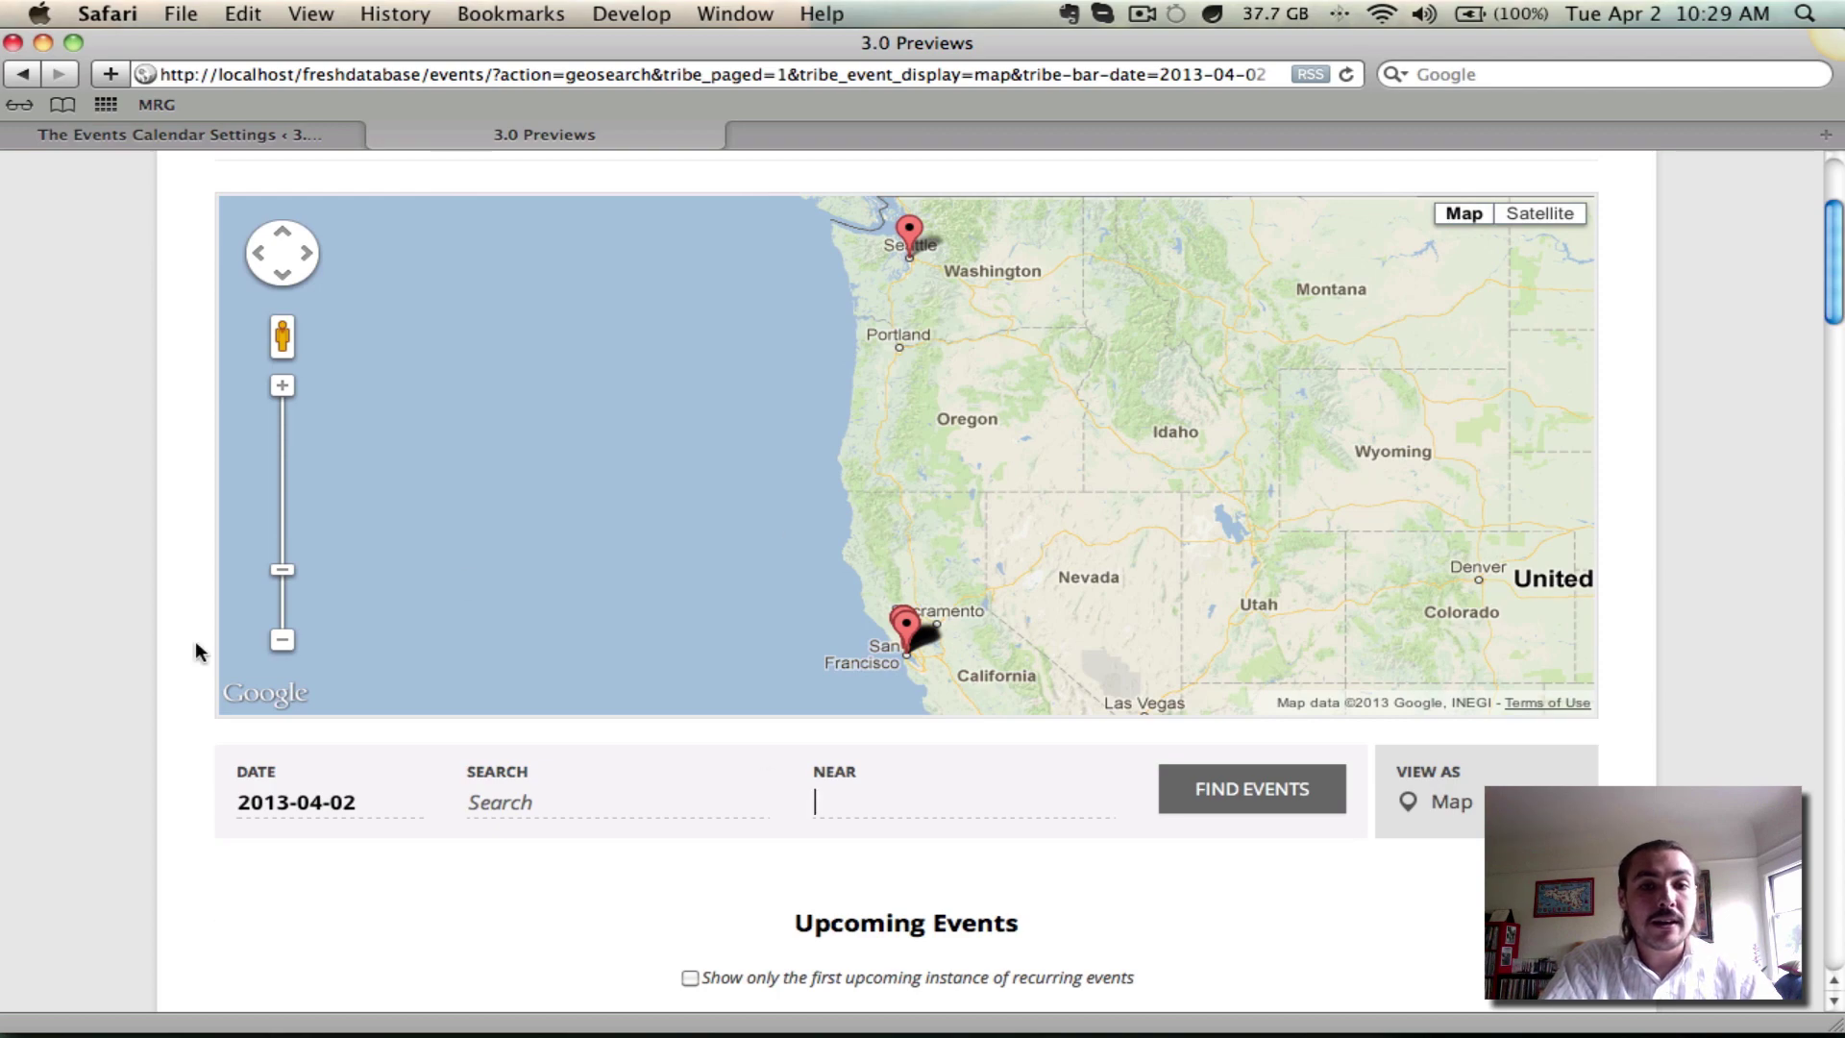
scroll(196, 648, "down", 5)
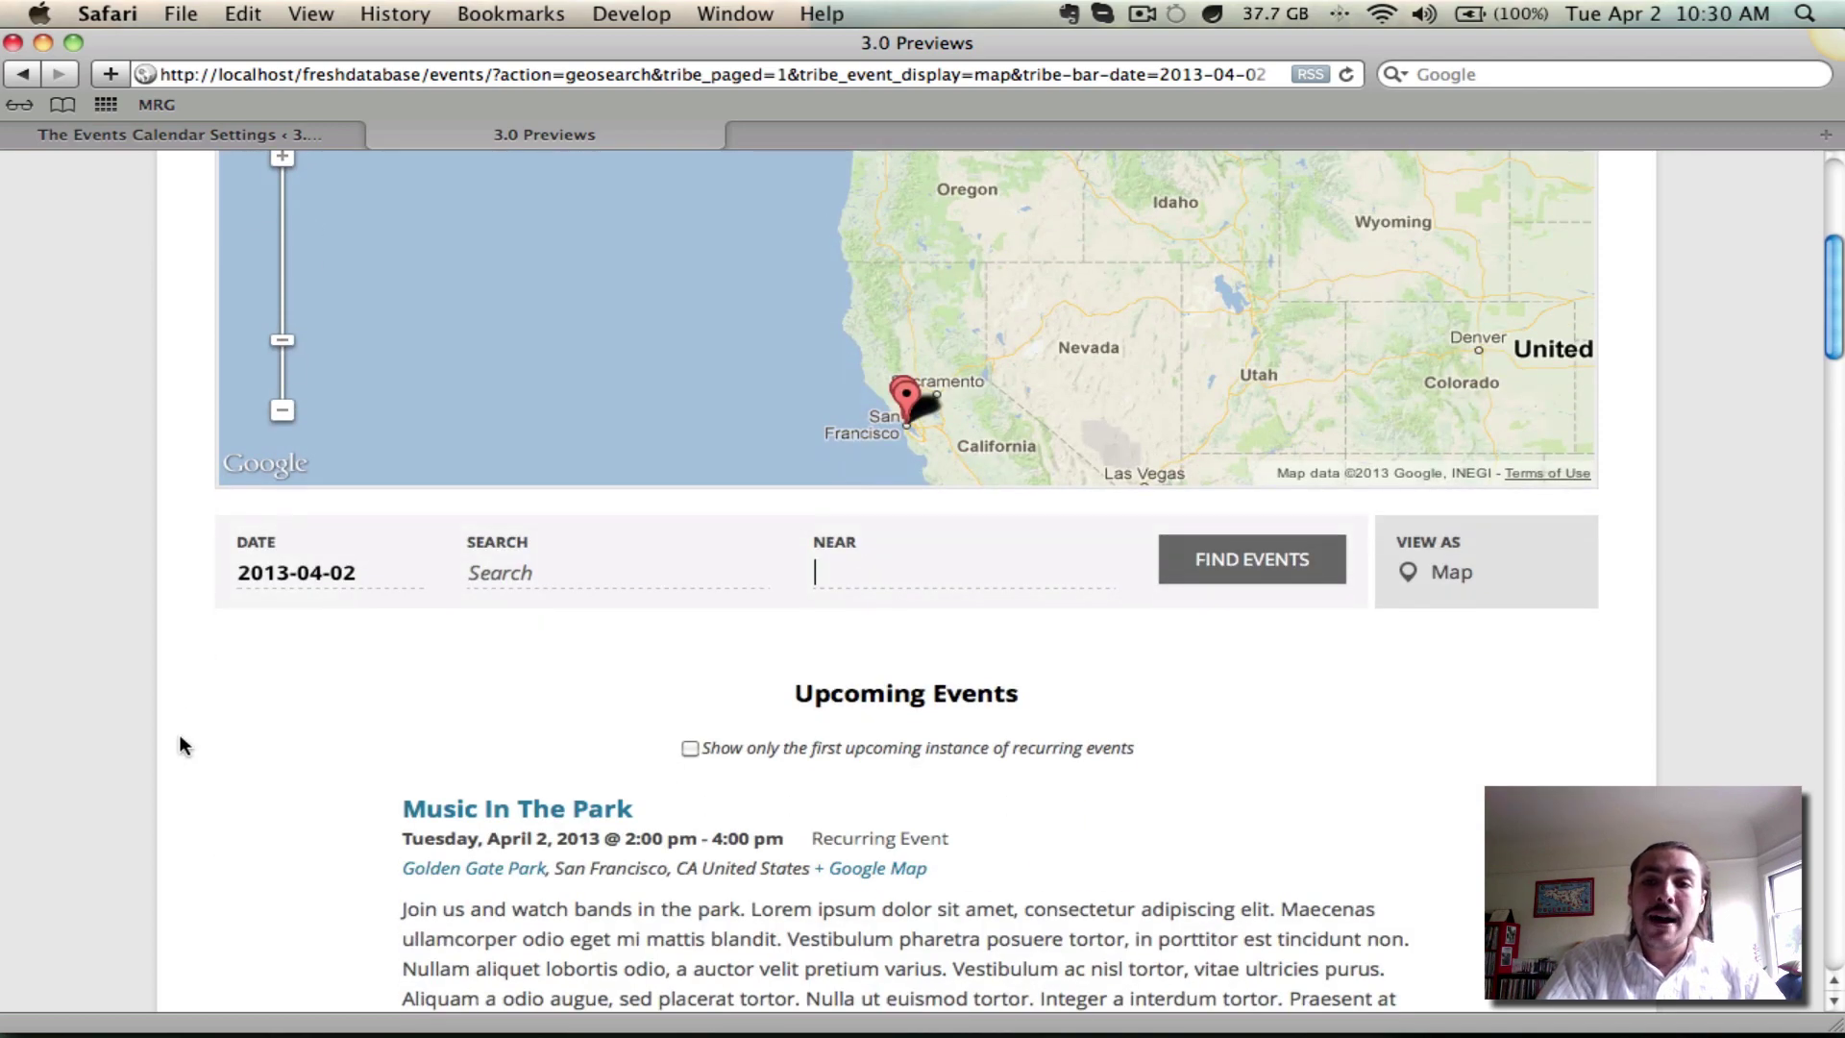
scroll(181, 737, "up", 5)
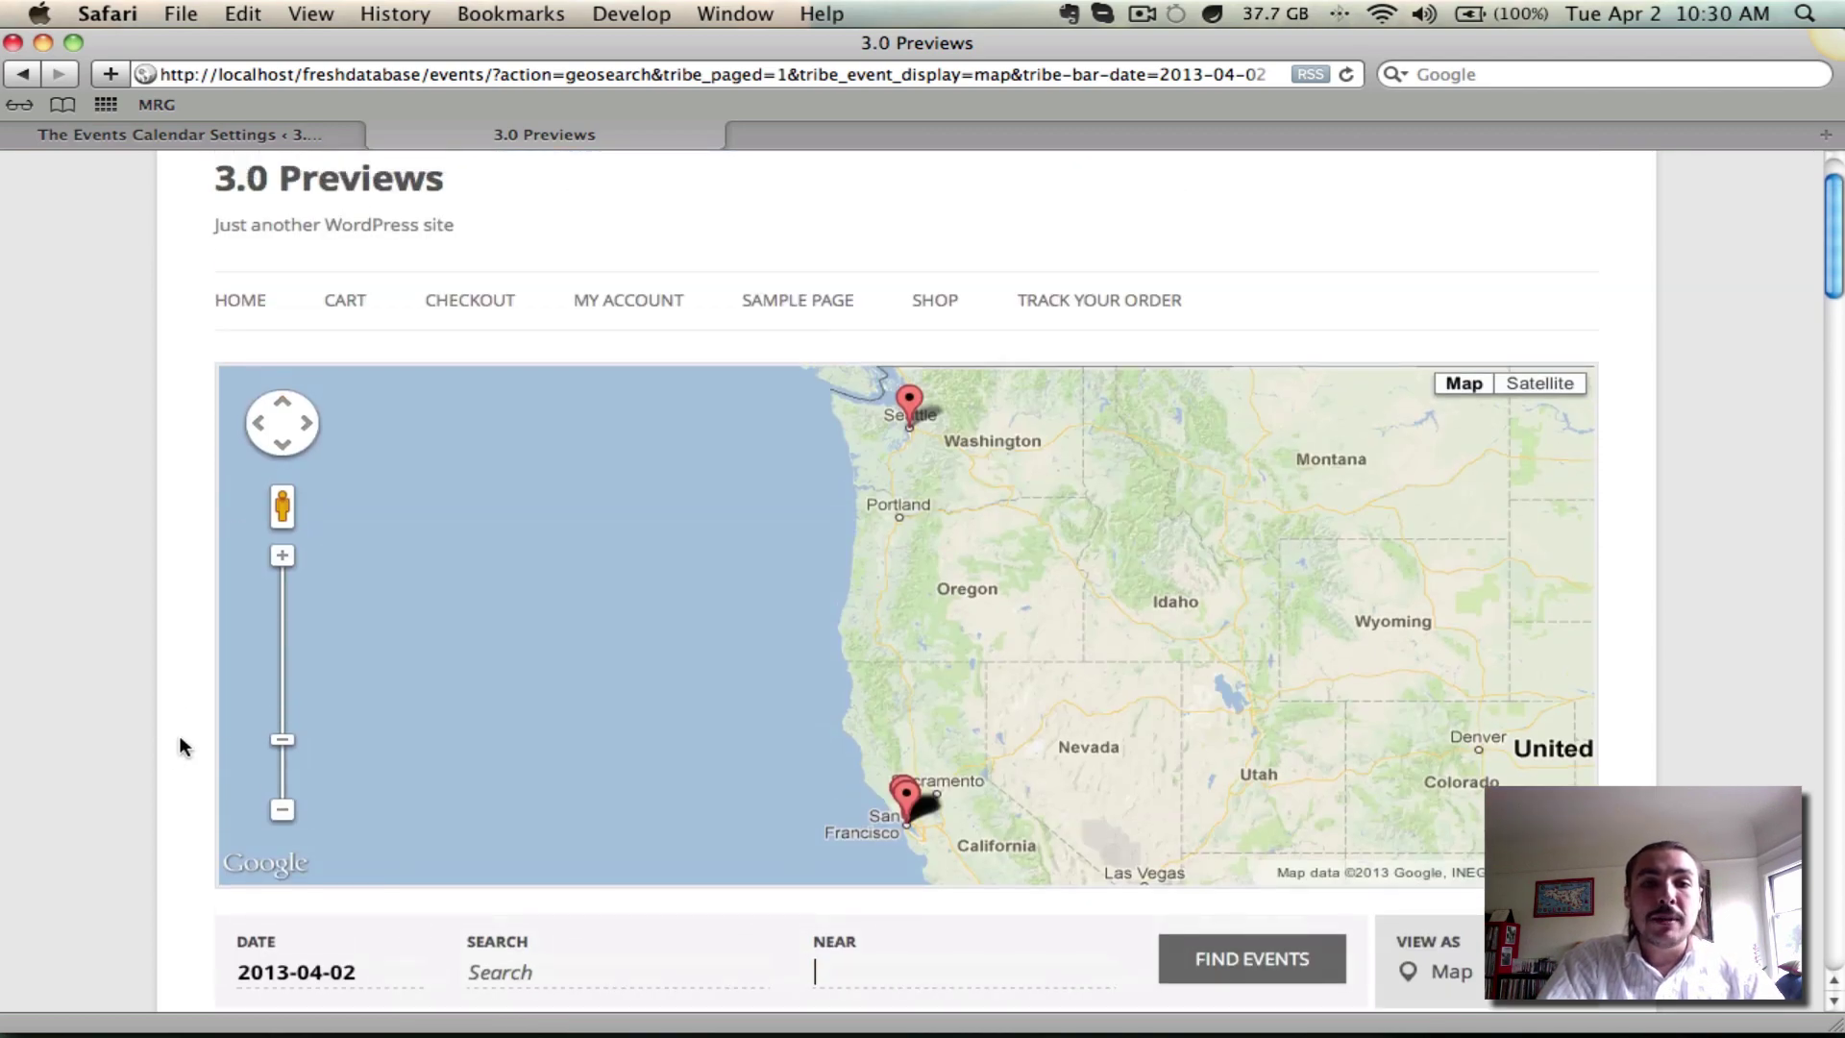
scroll(99, 575, "down", 4)
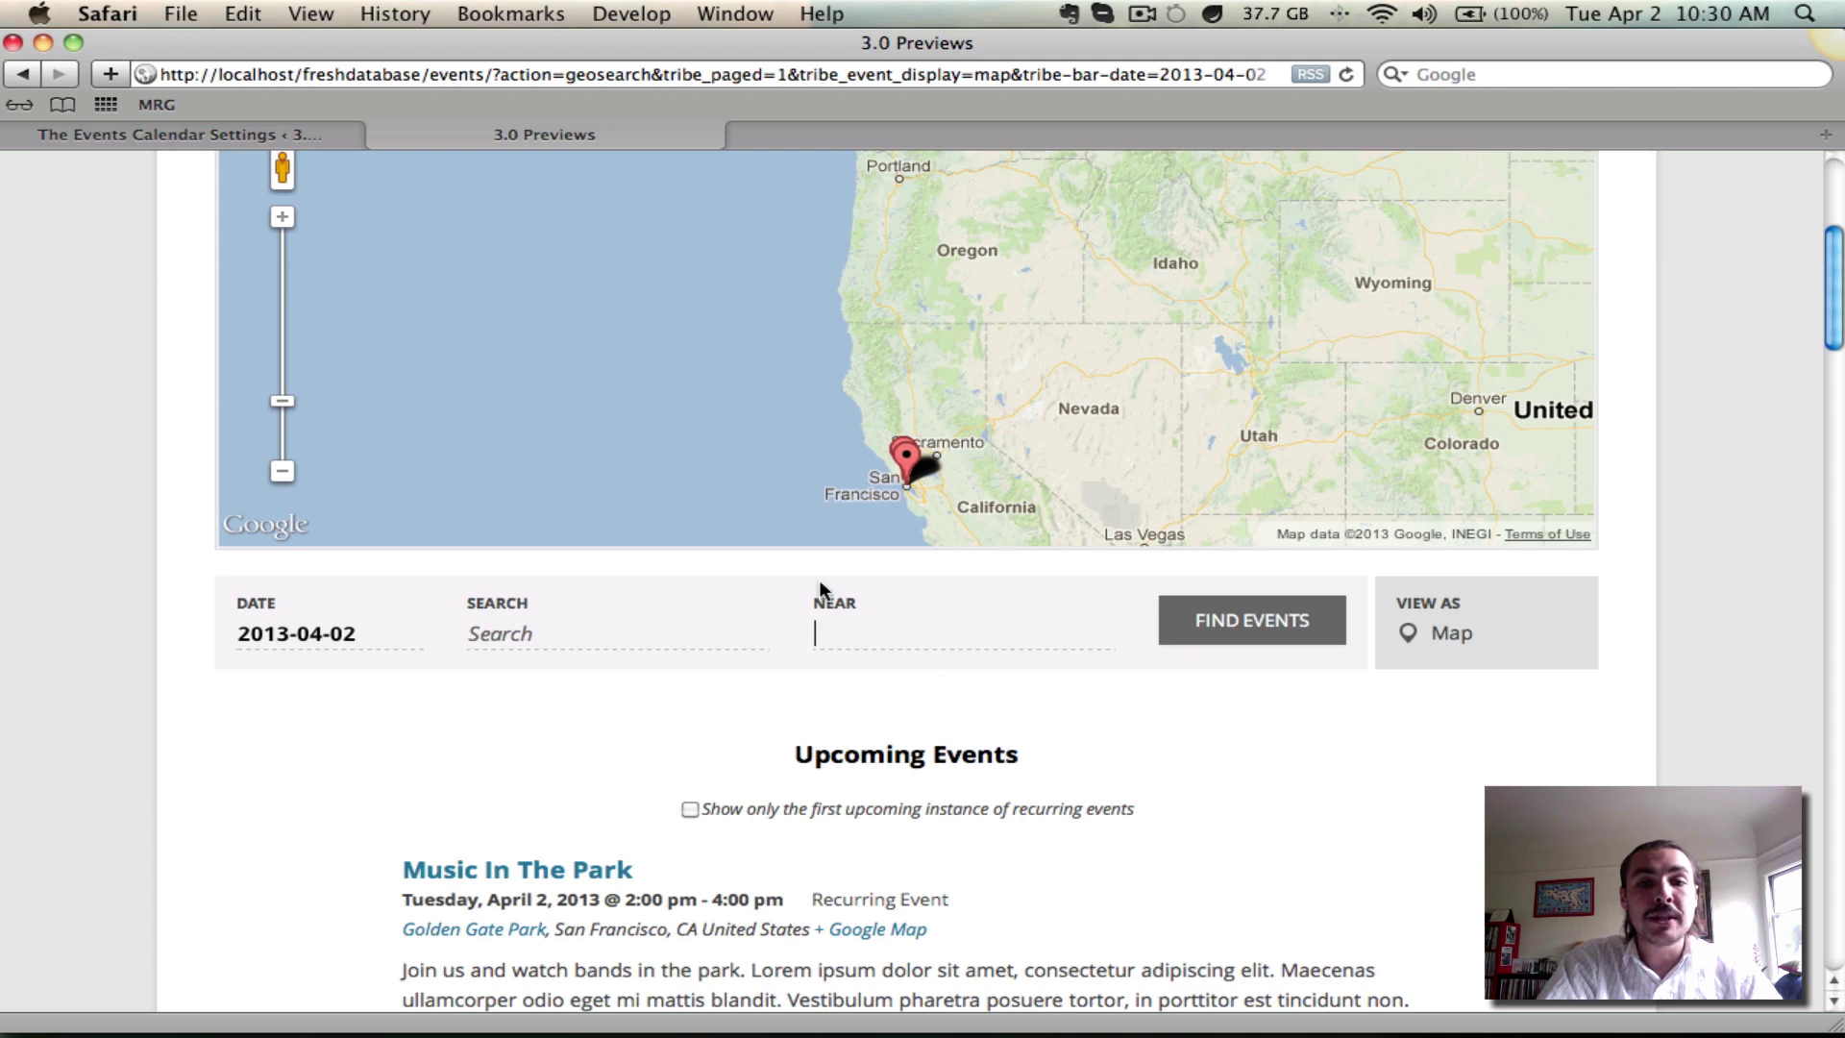
left_click(1036, 709)
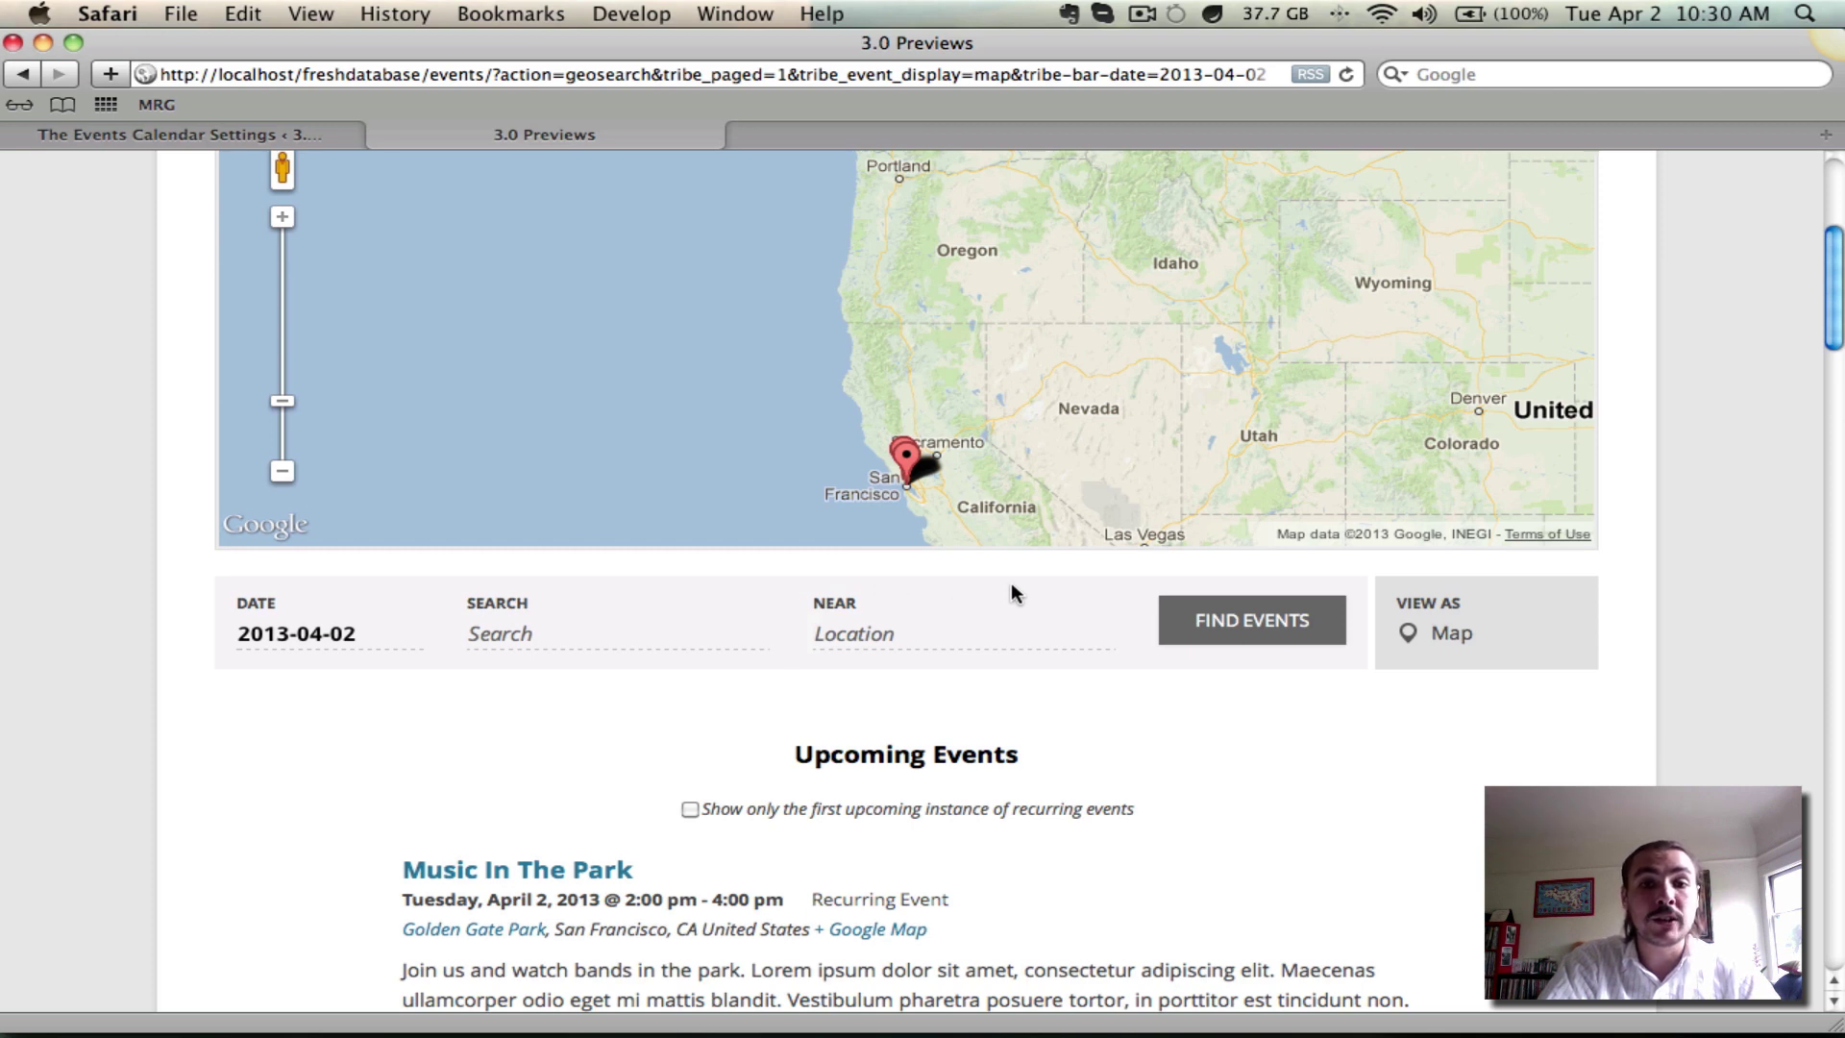
scroll(1145, 806, "down", 4)
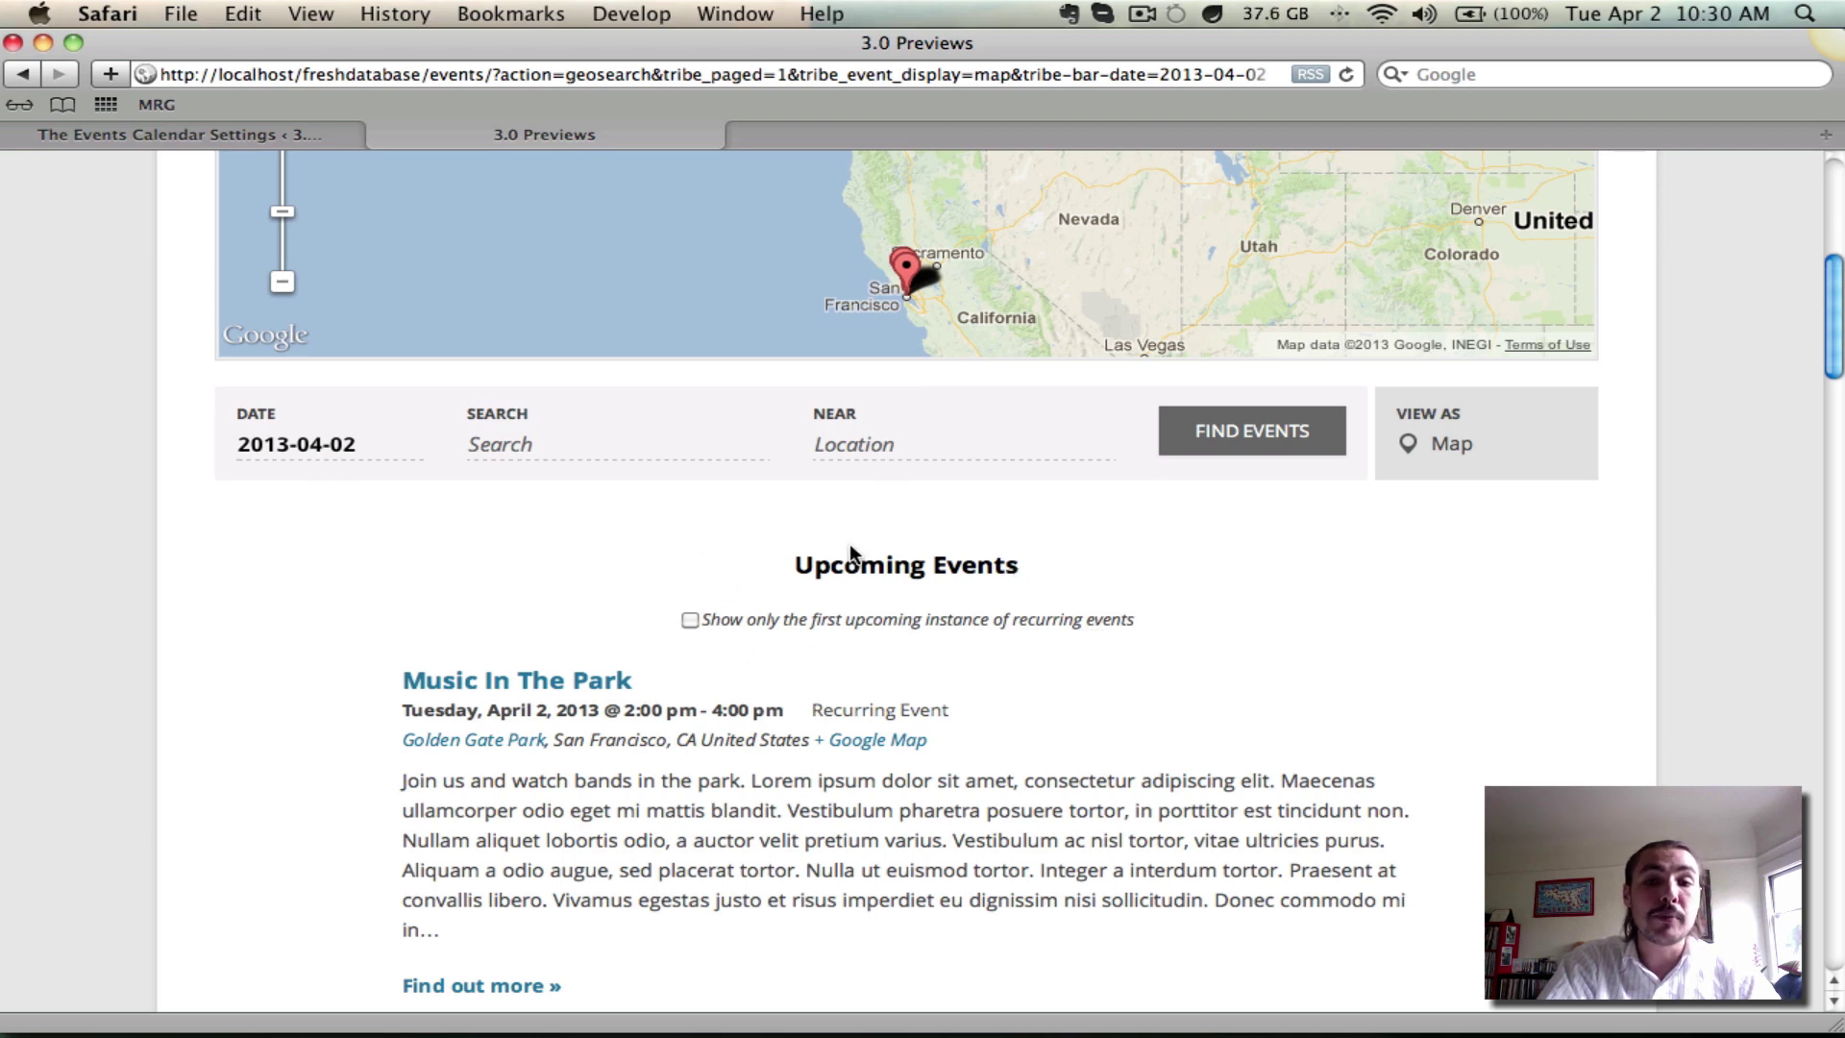
scroll(849, 544, "down", 3)
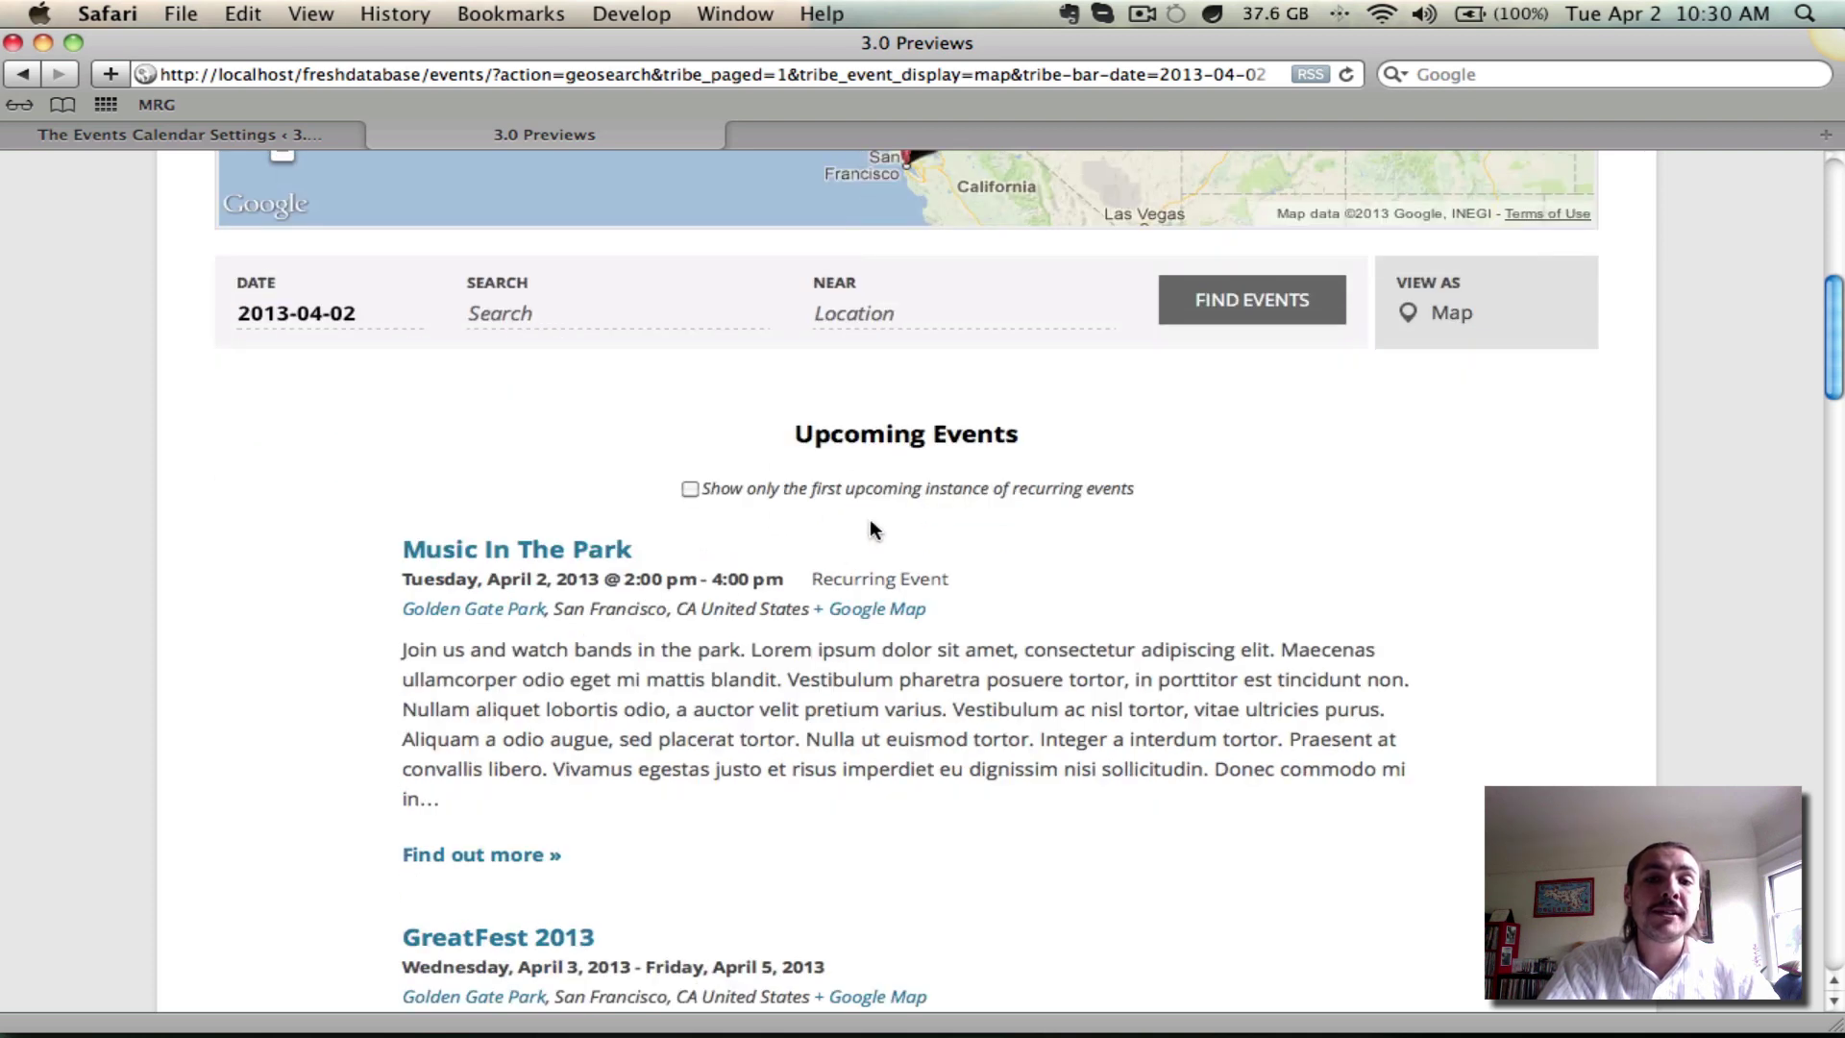